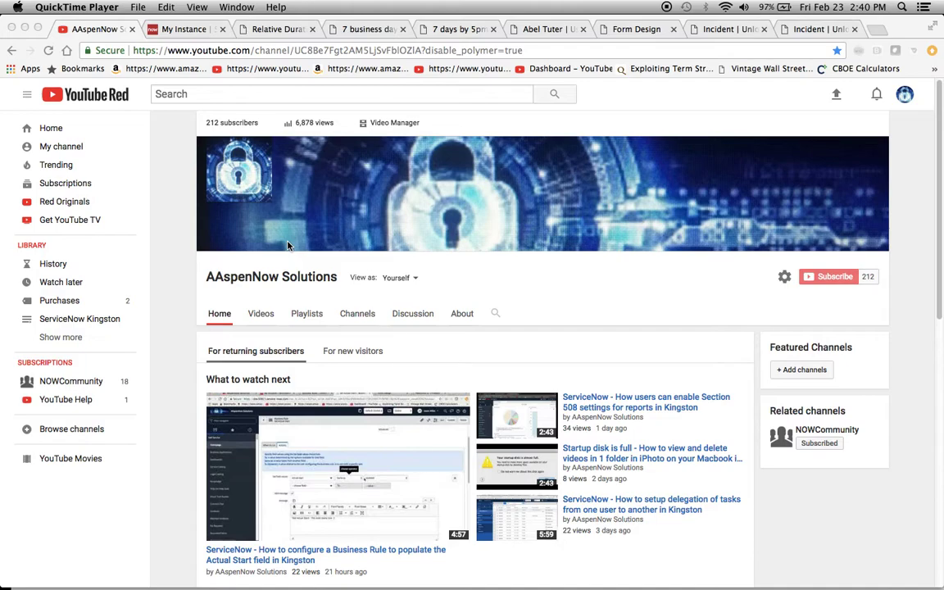
Browse the 16 relative duration records, then open the newest one, '7 business days by 5pm - 12'
left_click(277, 29)
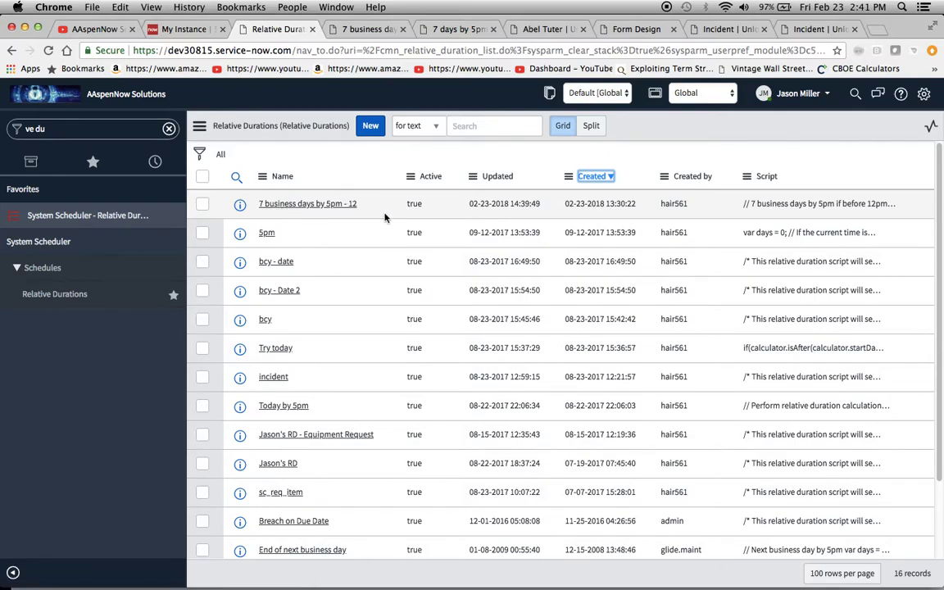
scroll(385, 217, "down", 3)
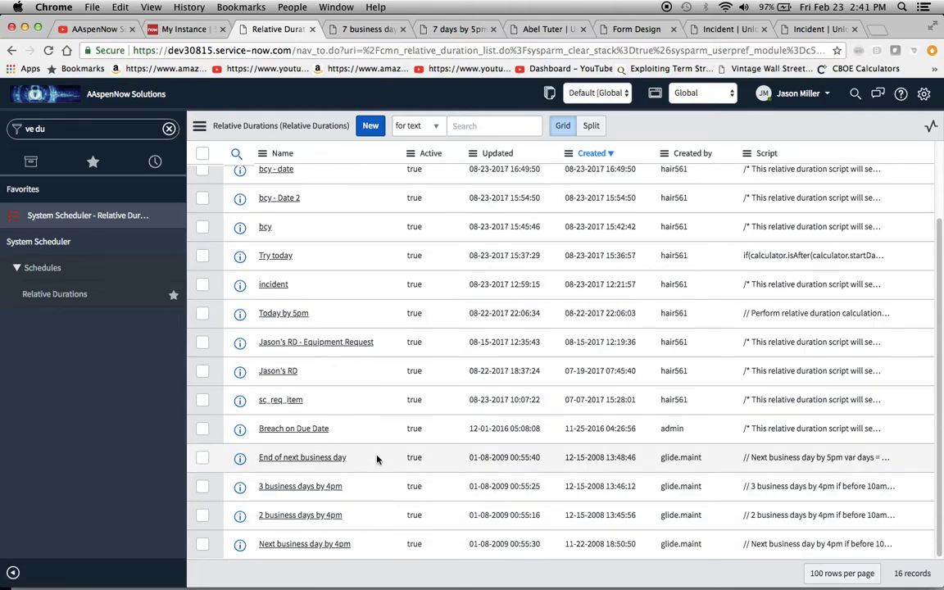
scroll(342, 443, "up", 3)
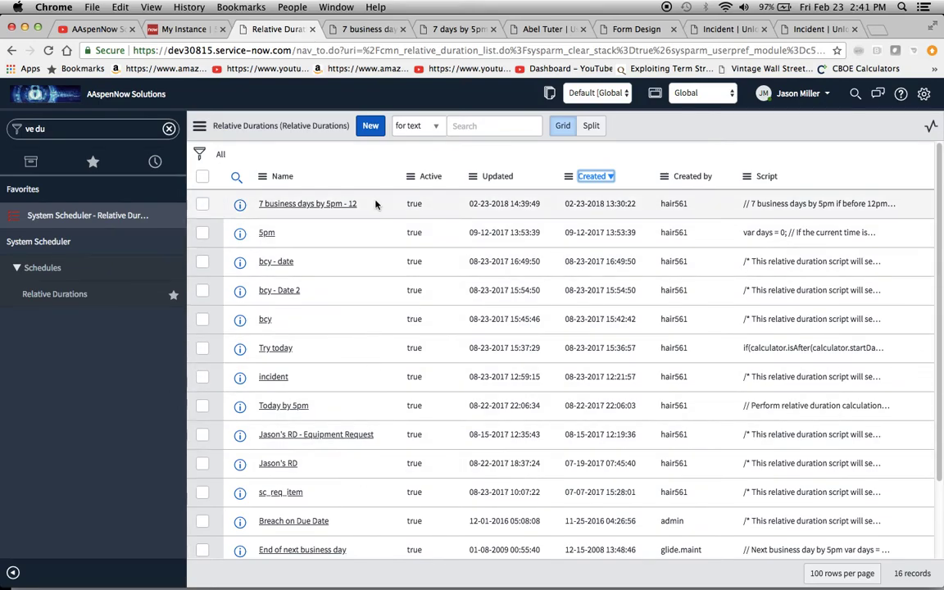
left_click(377, 30)
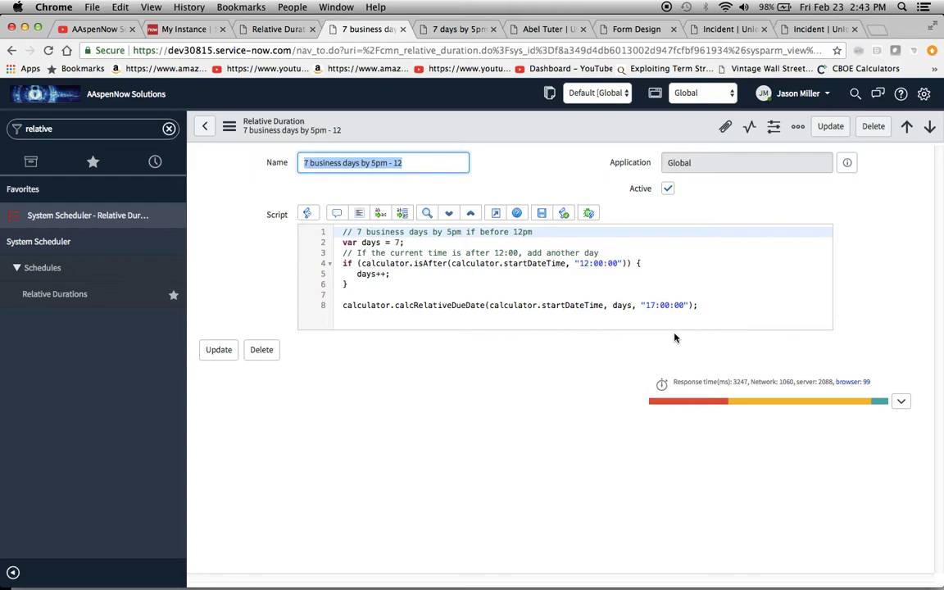
Read the script's noon cutoff and 17:00 due time, then bring up the '7 days by 5pm - 12pm' SLA
left_click(454, 31)
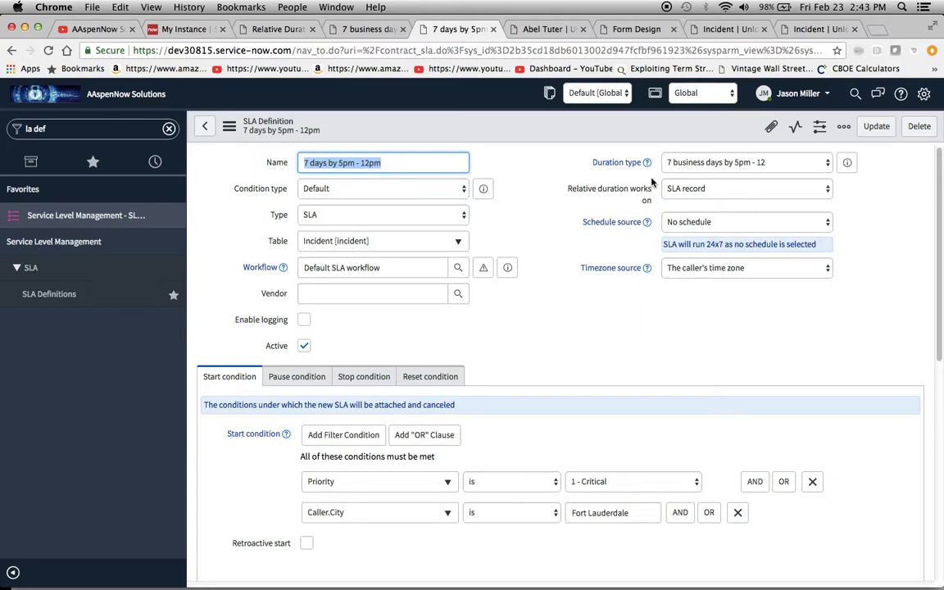
Set duration type to '7 business days by 5pm - 12', keeping the SLA record and no schedule
left_click(697, 168)
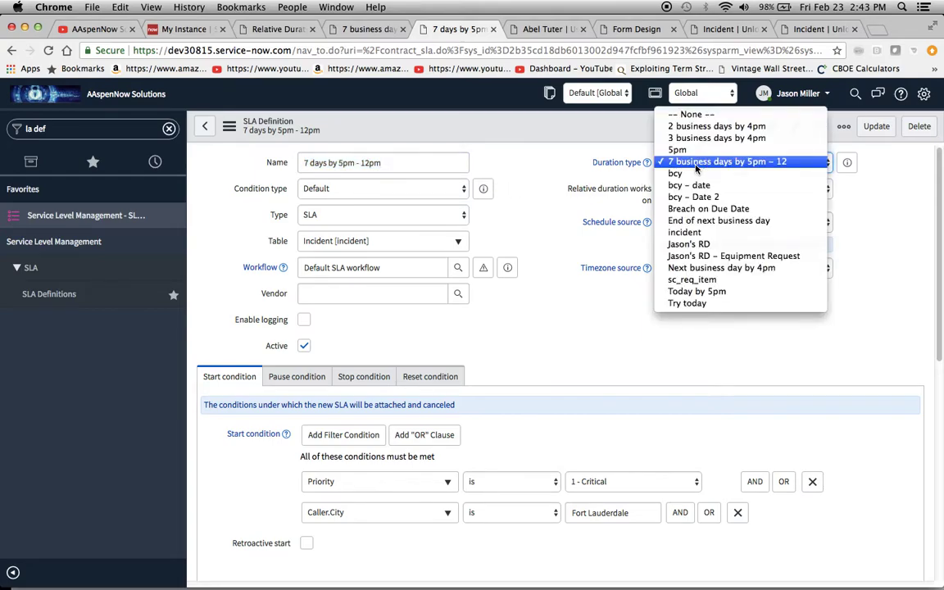
left_click(679, 116)
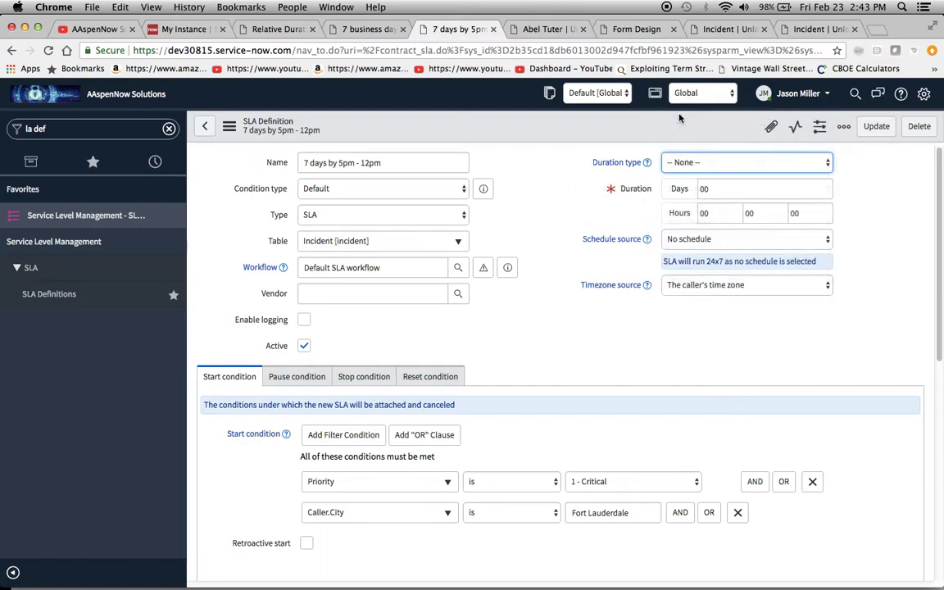
left_click(716, 167)
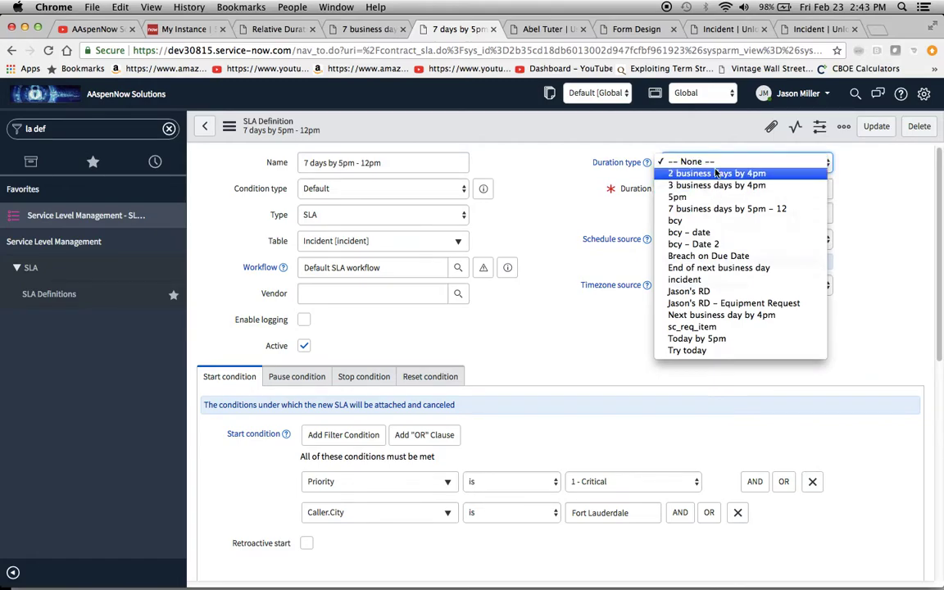
left_click(708, 209)
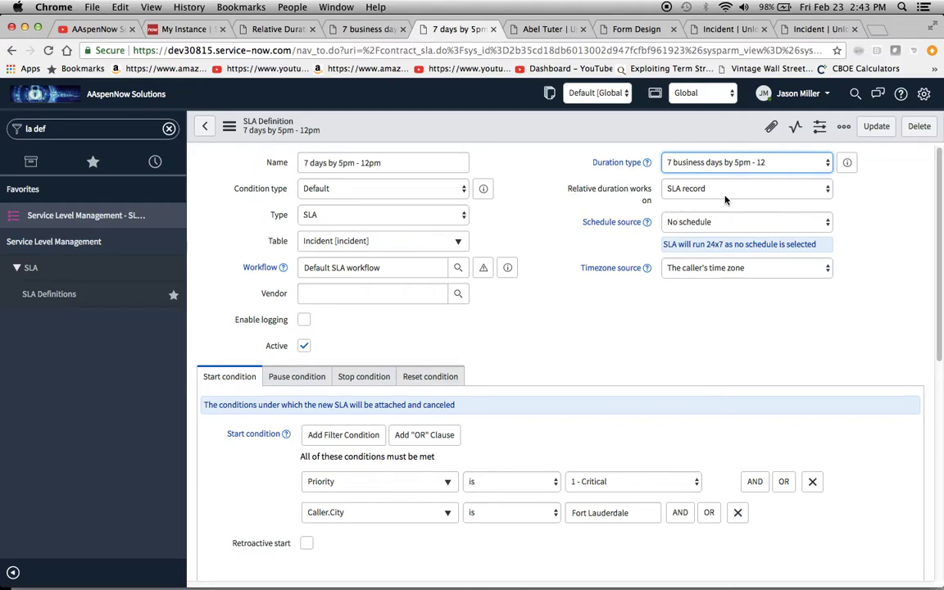
left_click(737, 188)
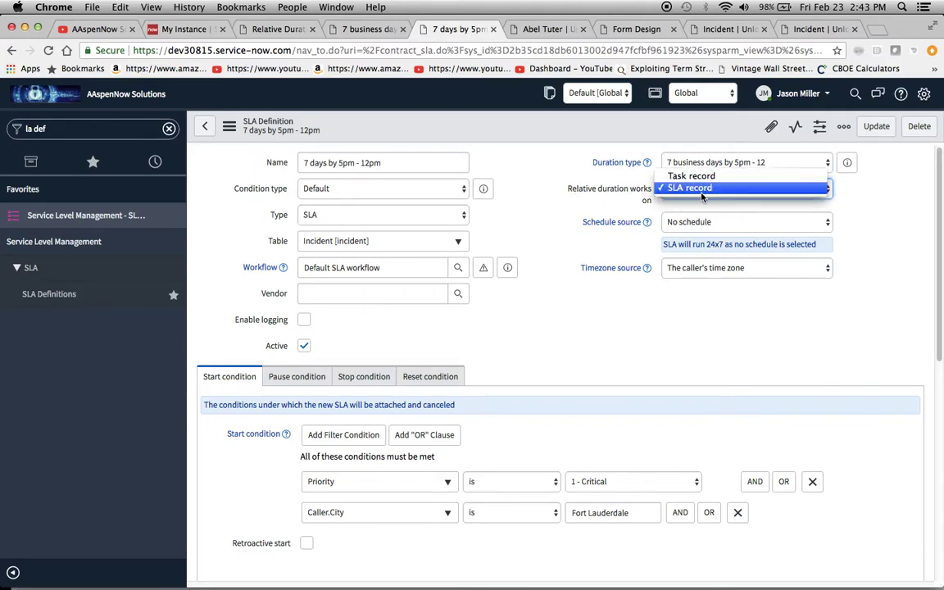
left_click(569, 205)
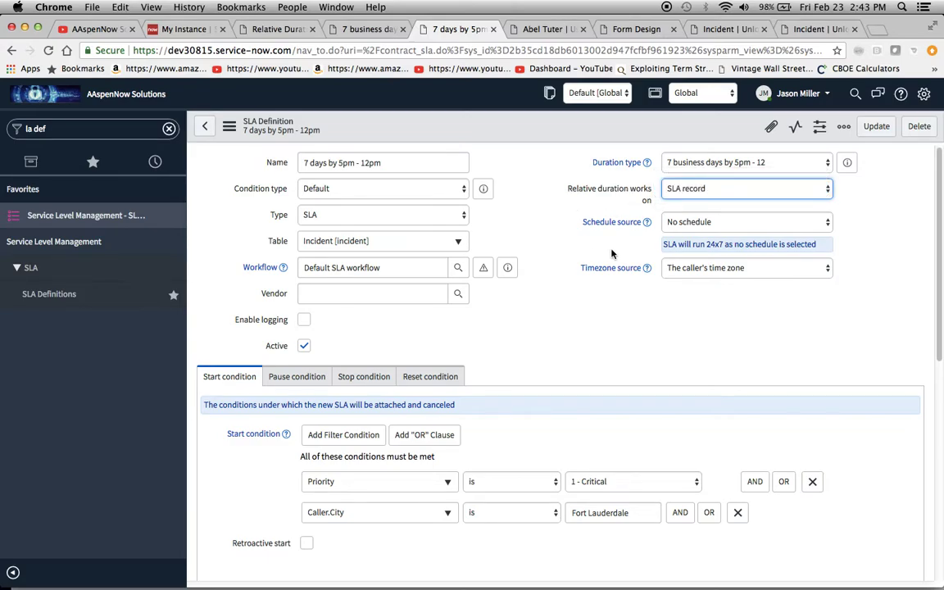
left_click(738, 221)
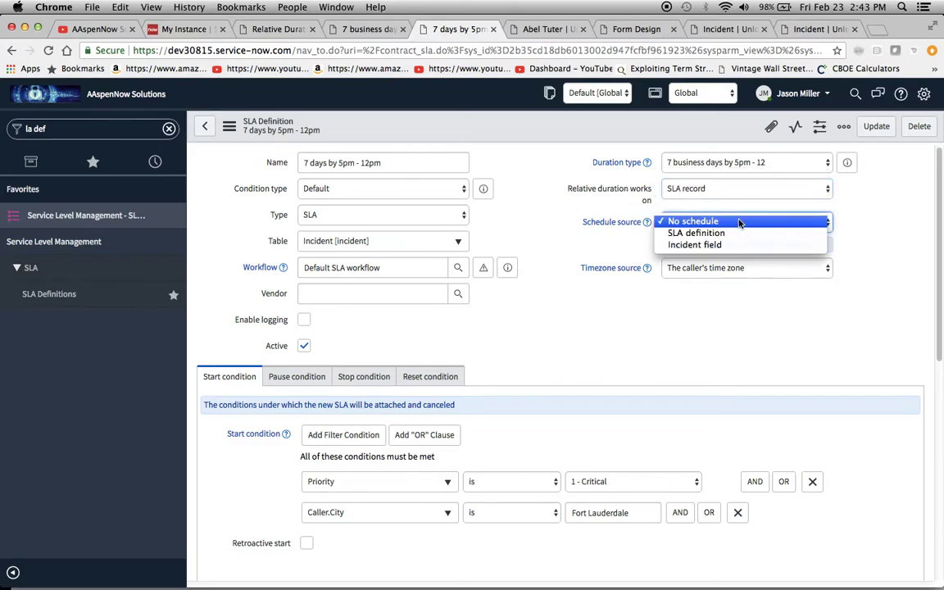
left_click(583, 253)
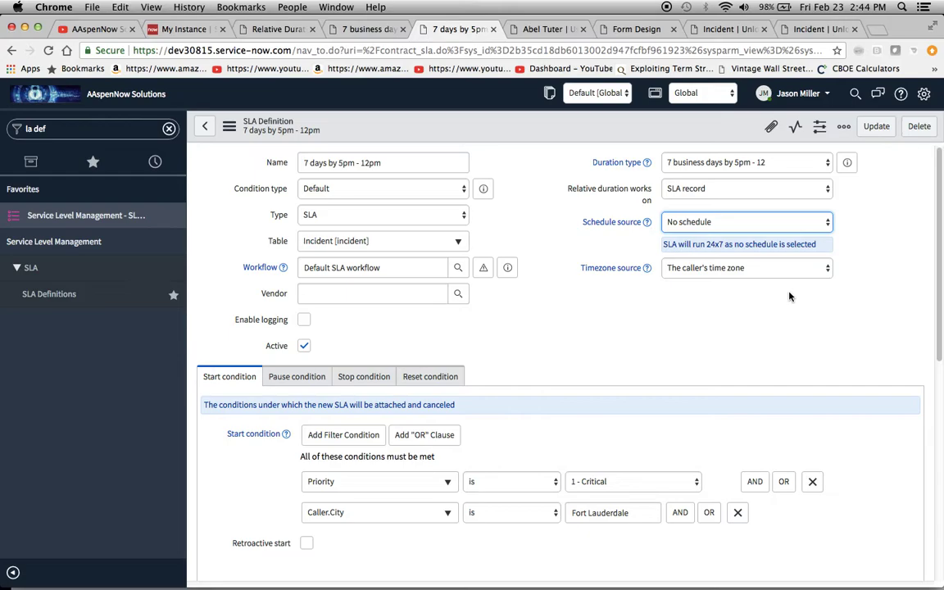
left_click(298, 380)
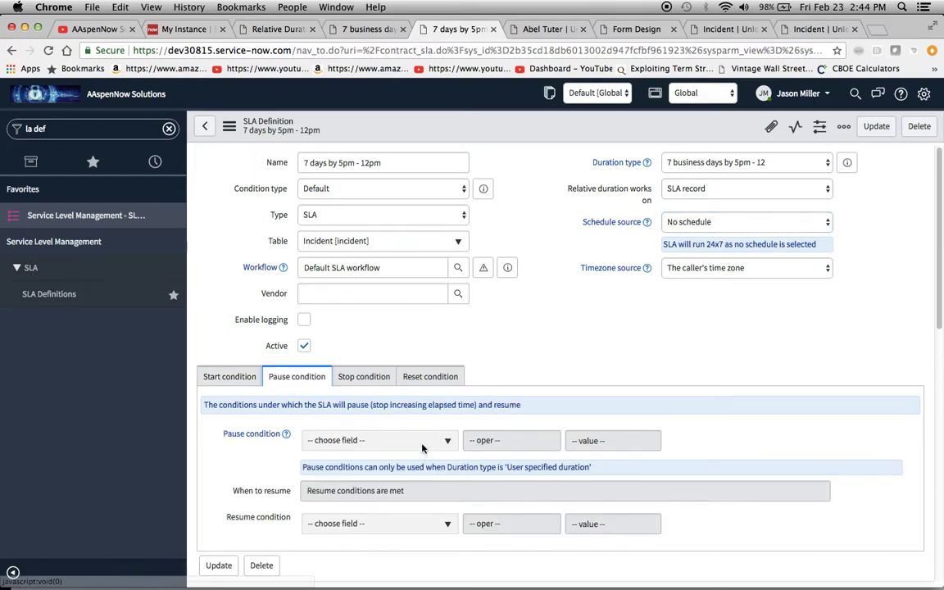
left_click(447, 442)
left_click(572, 437)
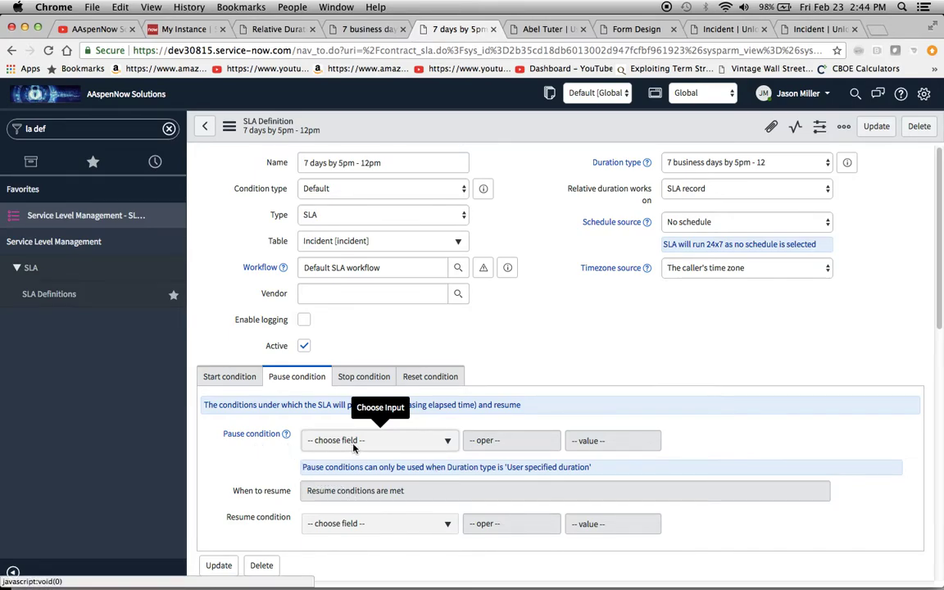
left_click(229, 376)
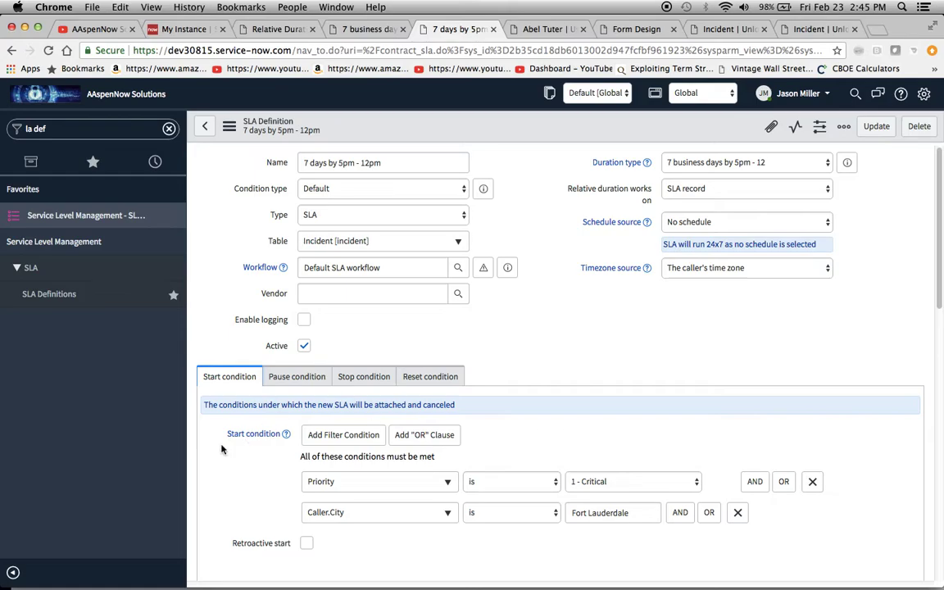
Inspect the field choices for the Caller.City start condition, leaving it unchanged
scroll(220, 467, "down", 3)
scroll(220, 467, "down", 2)
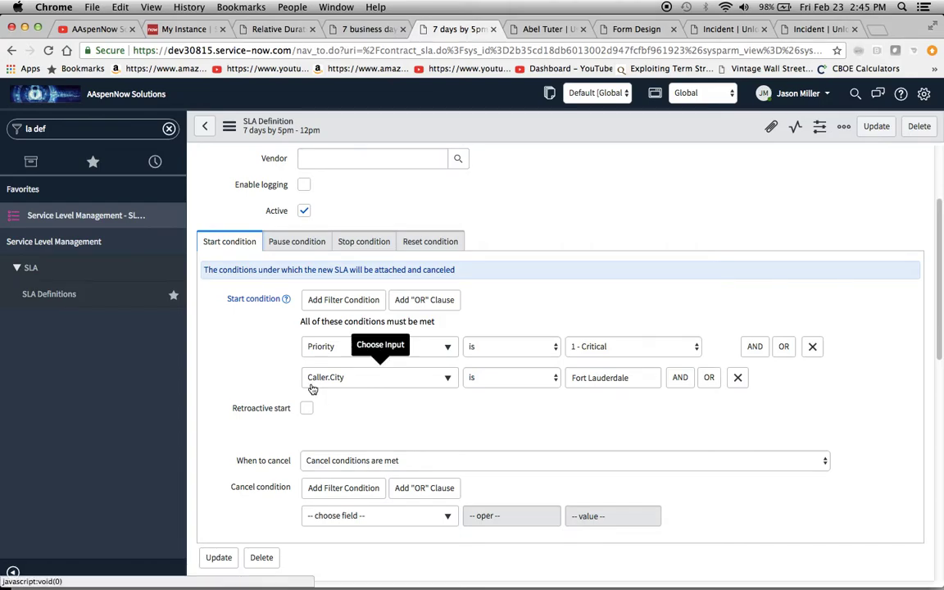
left_click(448, 378)
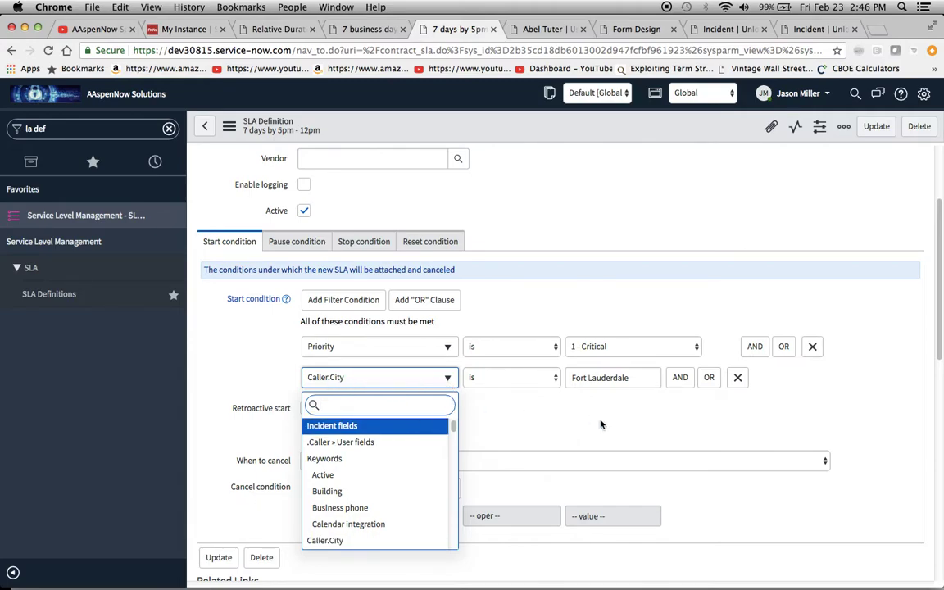
key("Escape")
Add a third AND start condition and pick Show Related Fields by searching 'show'
left_click(680, 380)
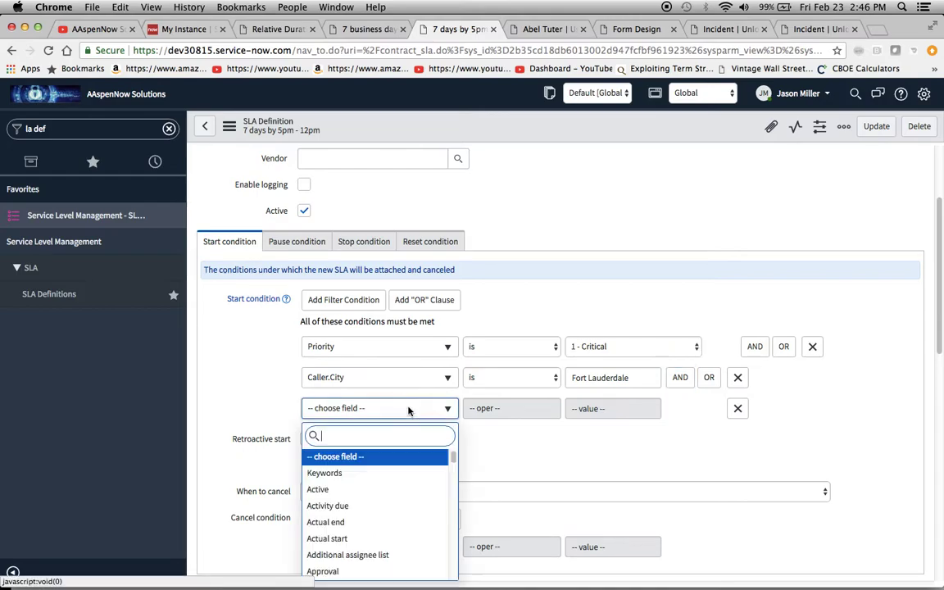
type("show")
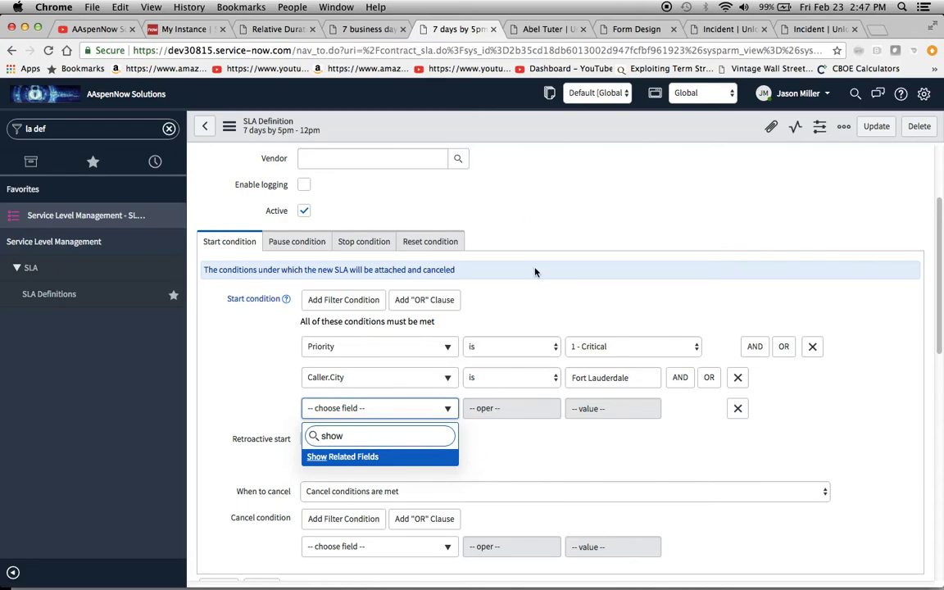
key("Return")
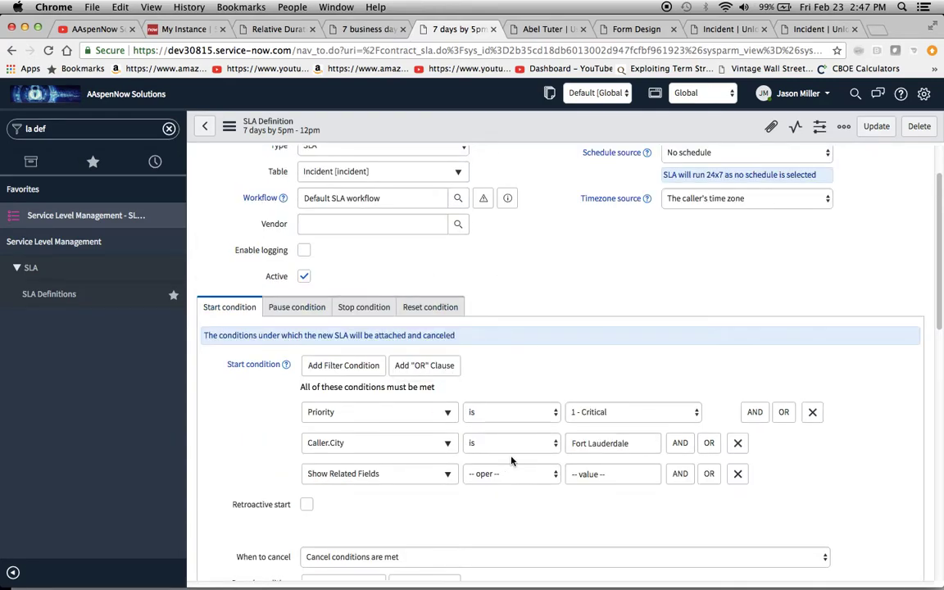
key("super+grave")
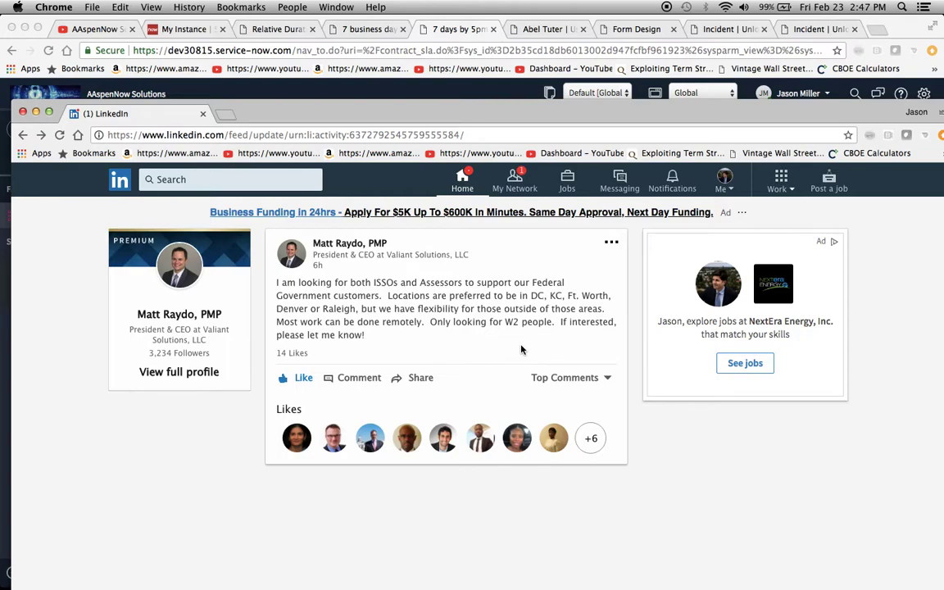
Base the third start condition on Caller ⟹ User fields City, then view the caller's user record
left_click(449, 92)
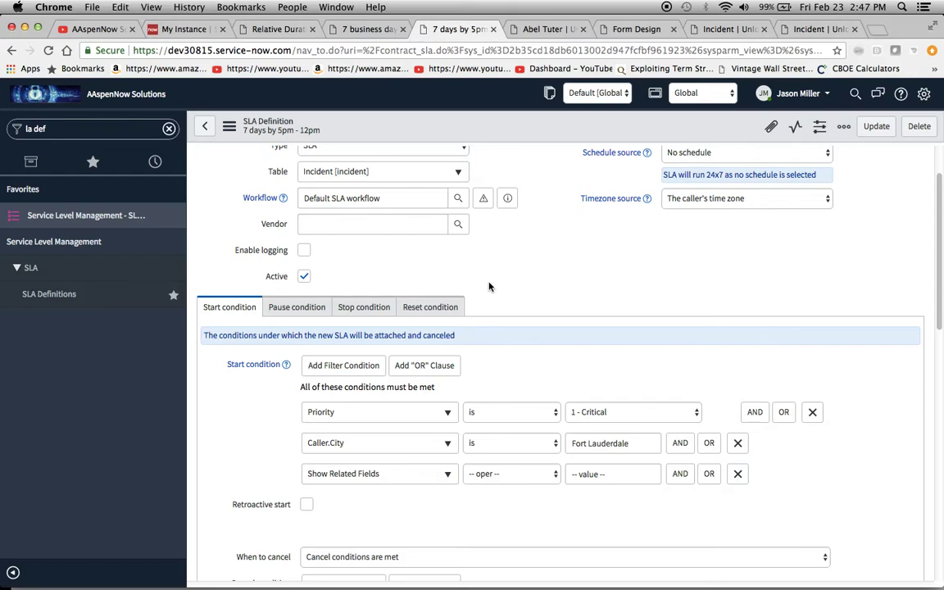
left_click(445, 475)
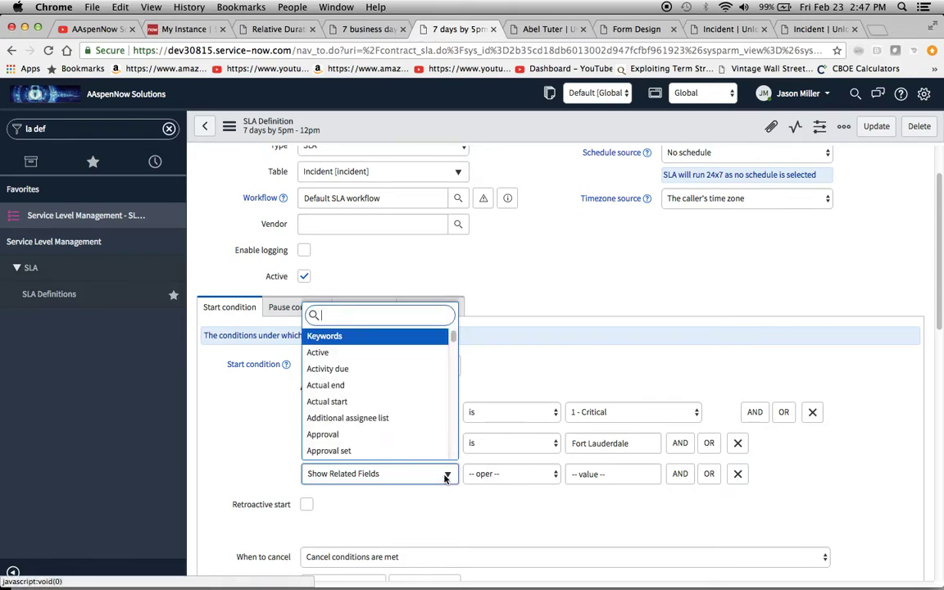
type("call")
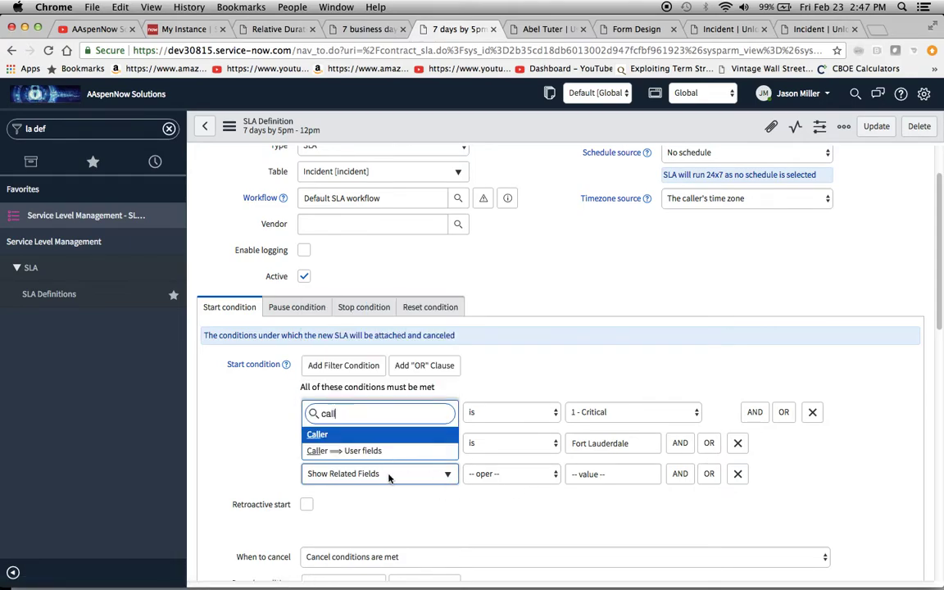
left_click(352, 451)
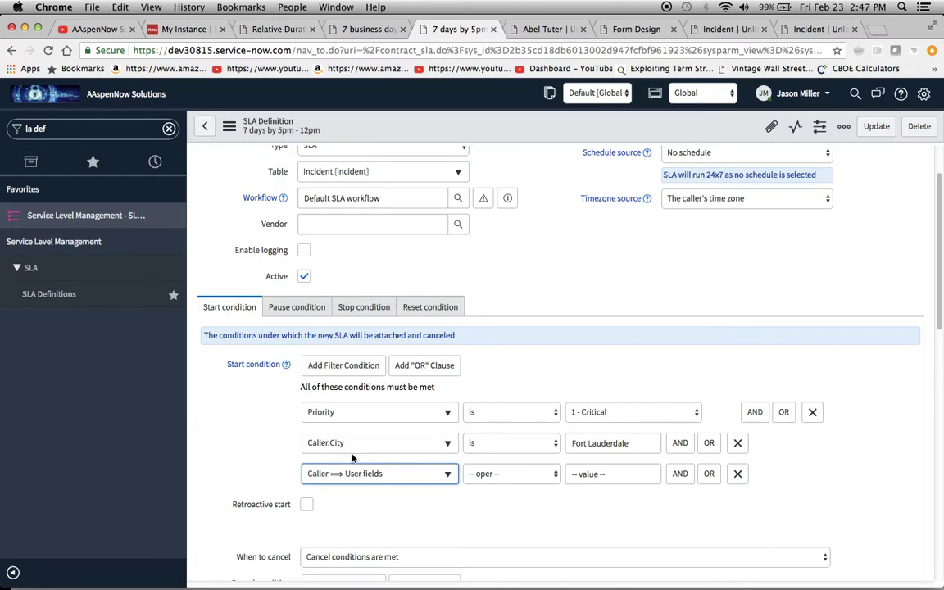
left_click(446, 475)
left_click(396, 452)
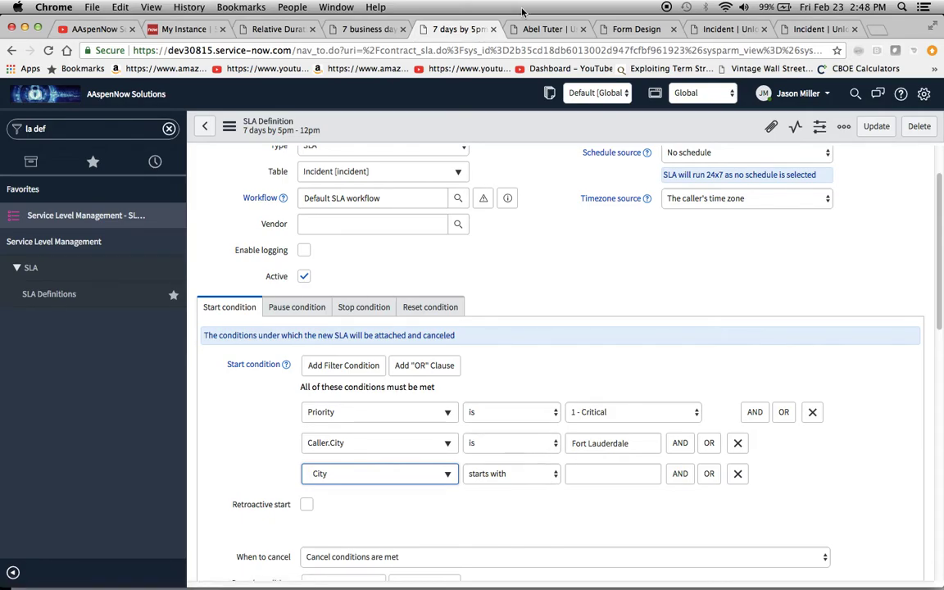
left_click(534, 30)
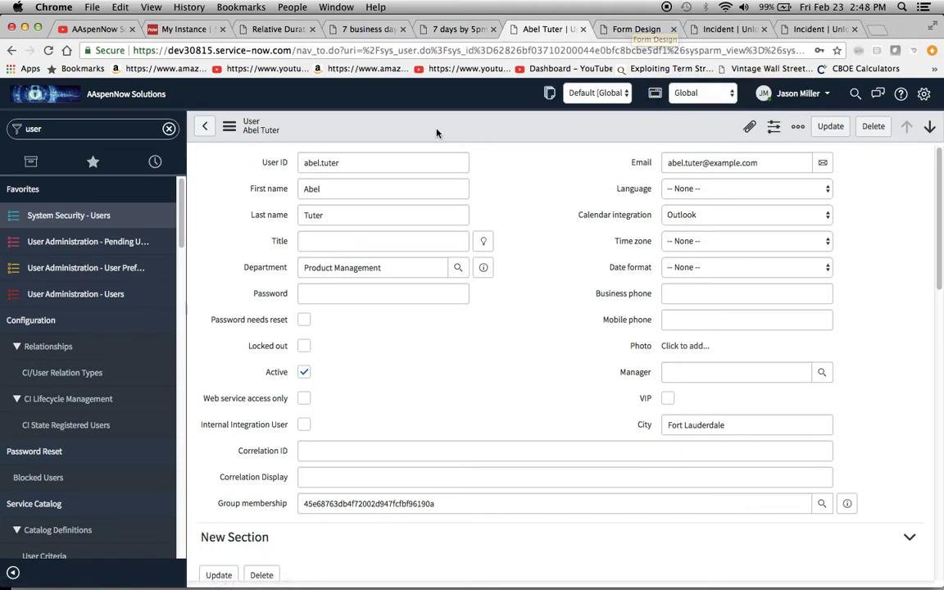
In the user Form Design, drag in the Building field, then close the designer without saving
right_click(308, 134)
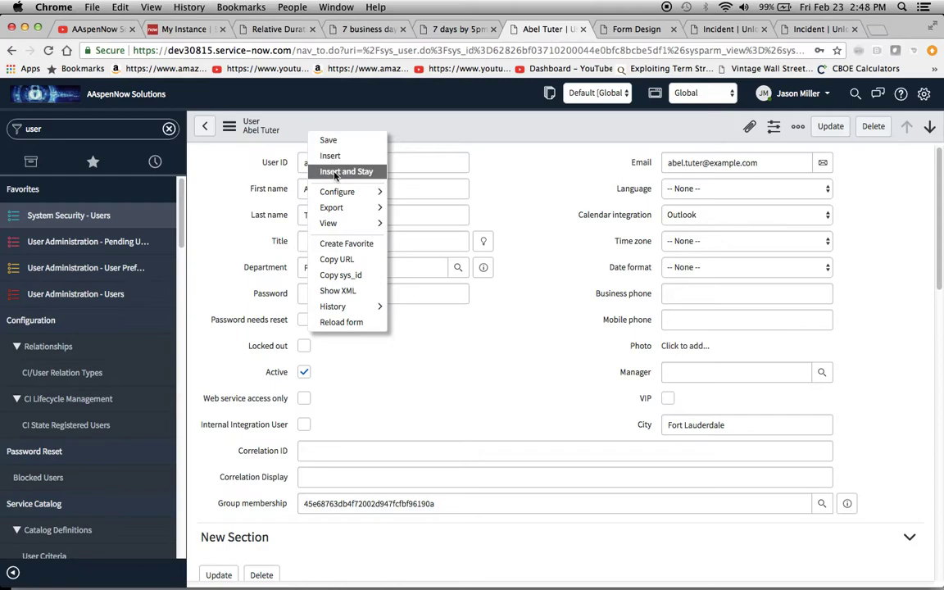
mouse_move(335, 197)
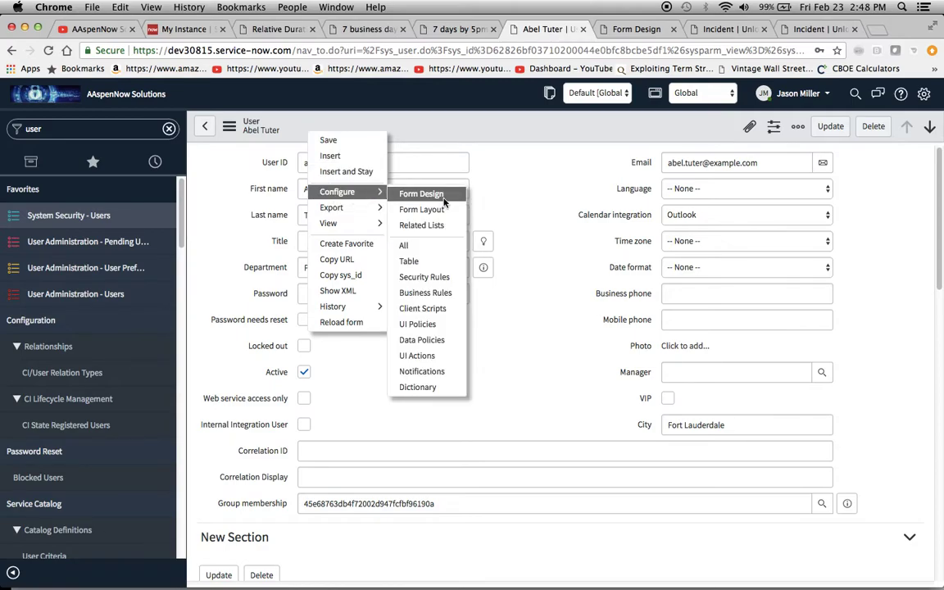
left_click(631, 28)
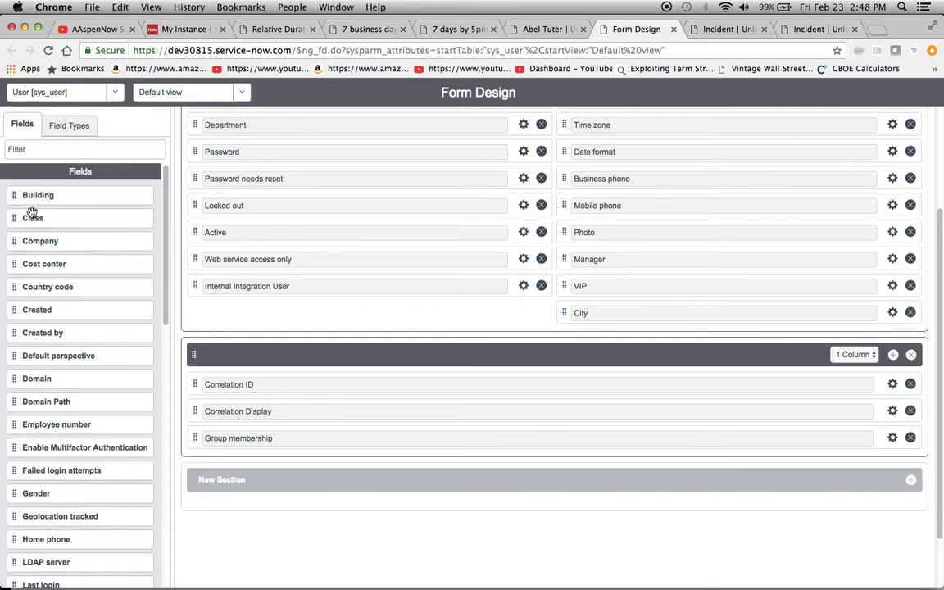
left_click_drag(49, 194, 268, 312)
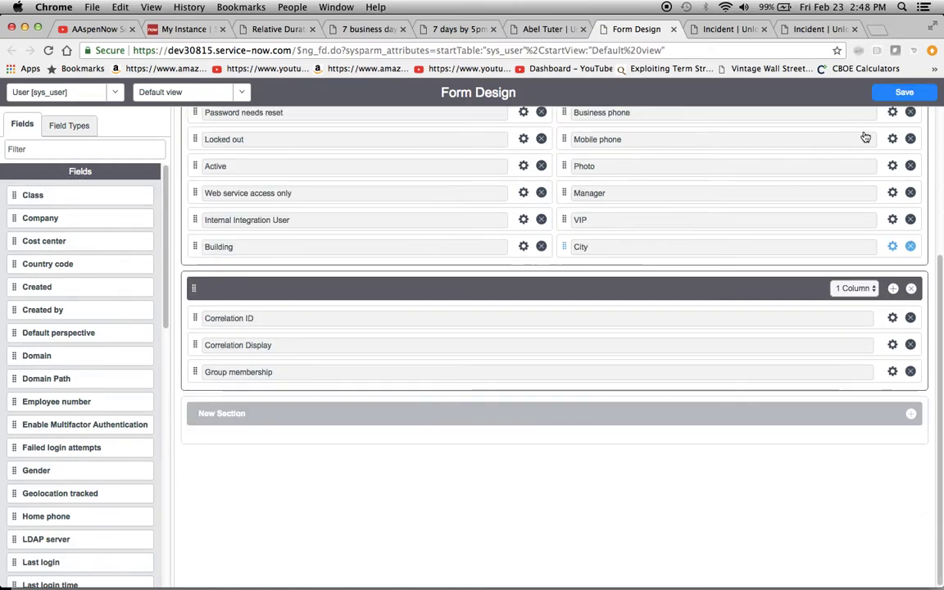
left_click(673, 29)
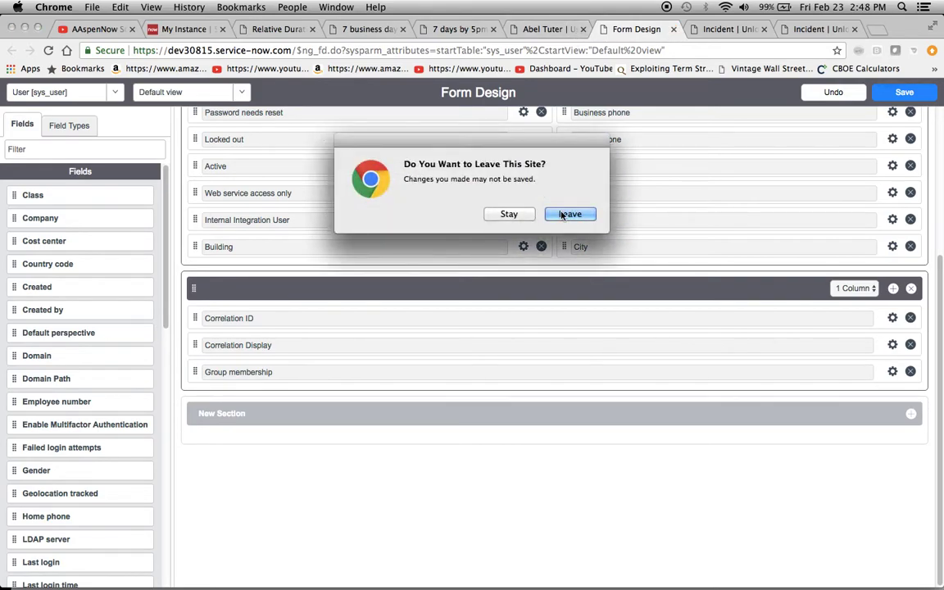
left_click(568, 214)
Dismiss the user record's form options and return to the 7 days by 5pm SLA
left_click(604, 29)
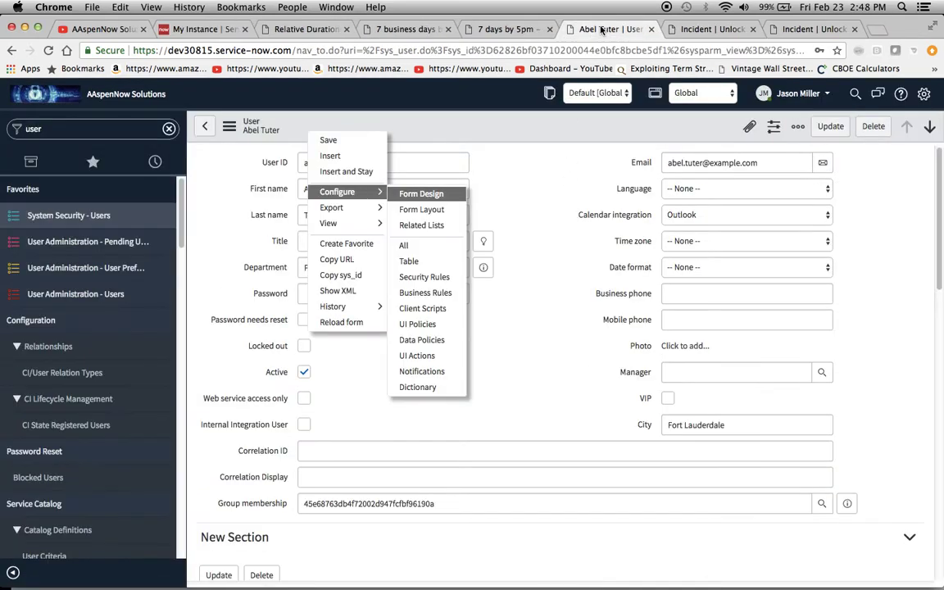
left_click(508, 224)
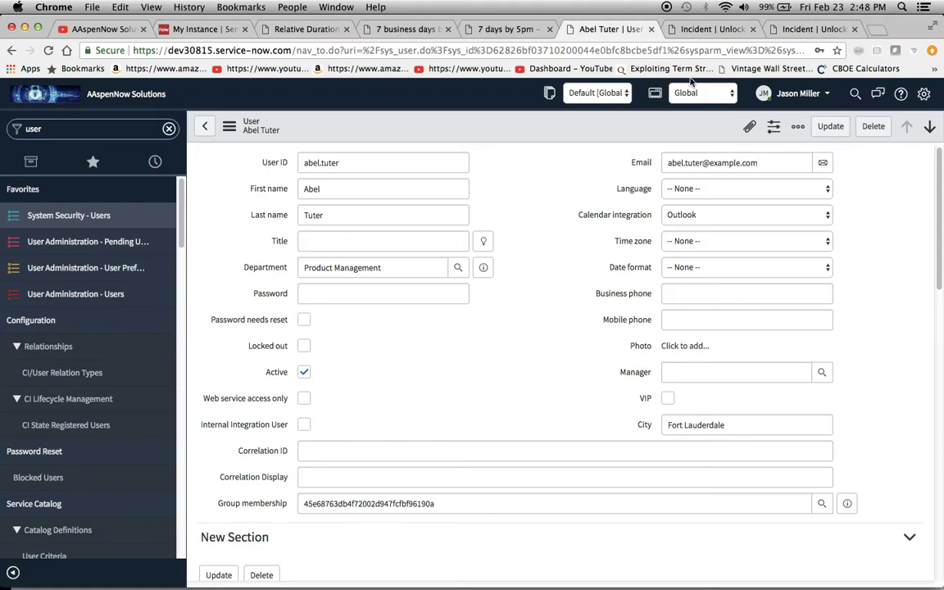
left_click(494, 30)
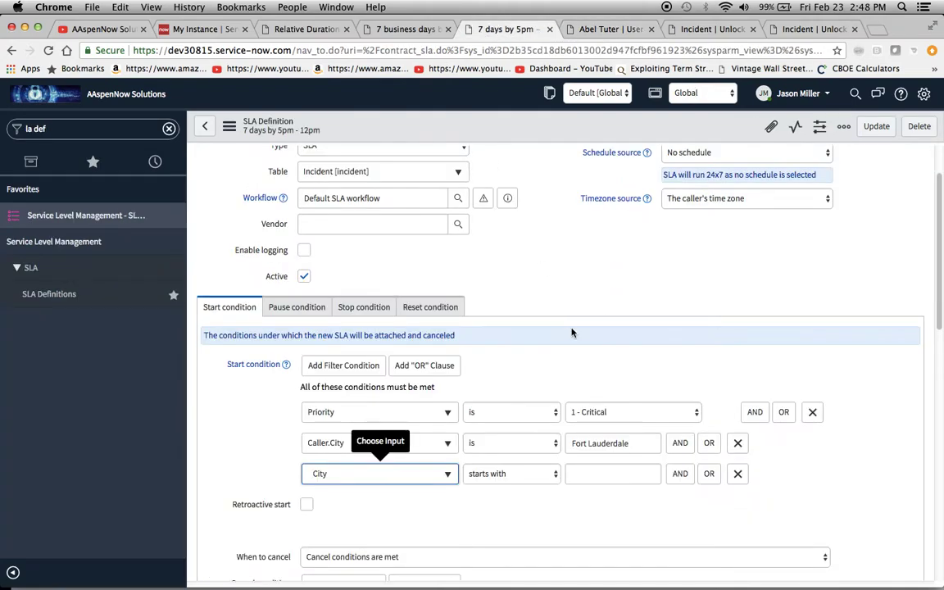
Delete the unfinished City start condition and leave the Timezone source unchanged
left_click(742, 477)
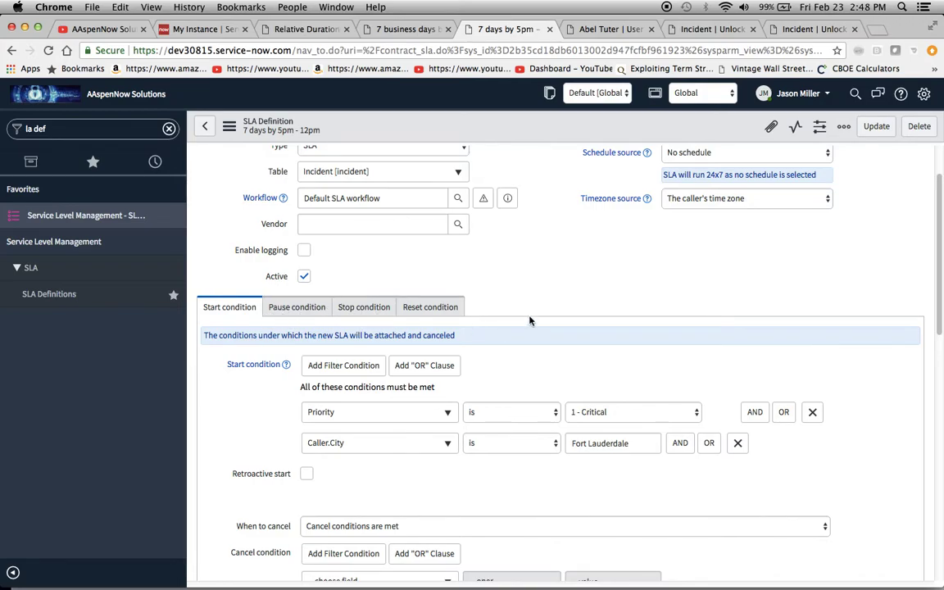
left_click(721, 198)
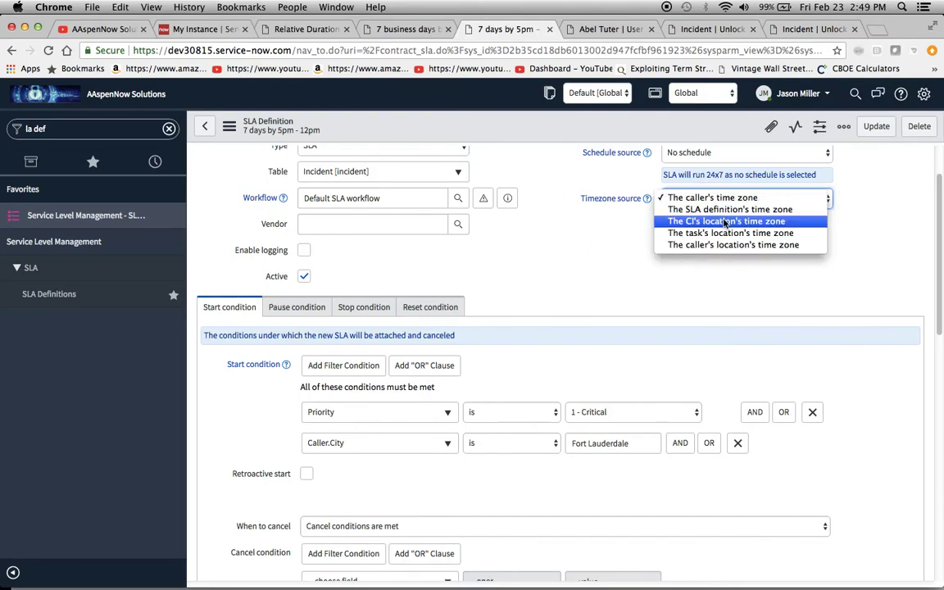
left_click(605, 223)
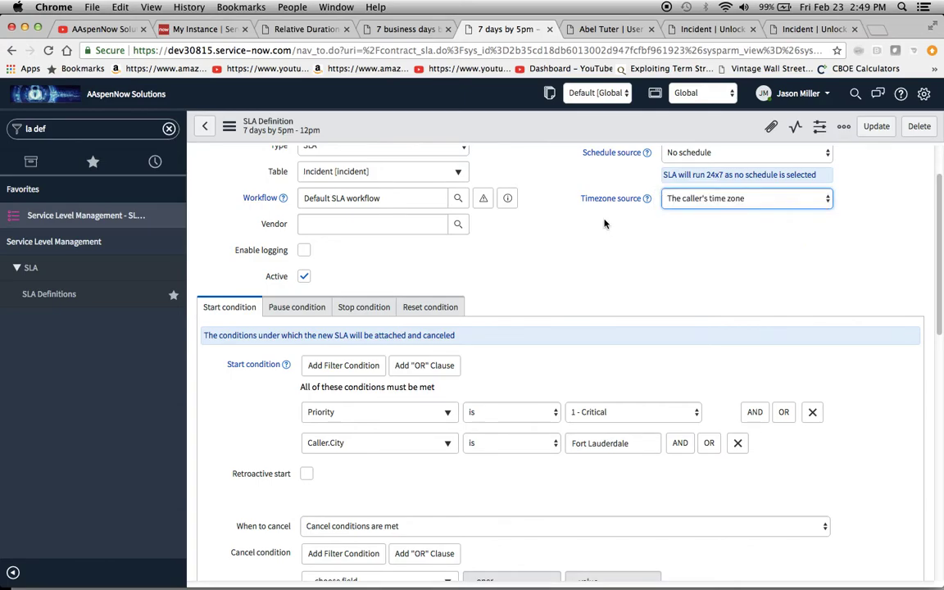
left_click(361, 311)
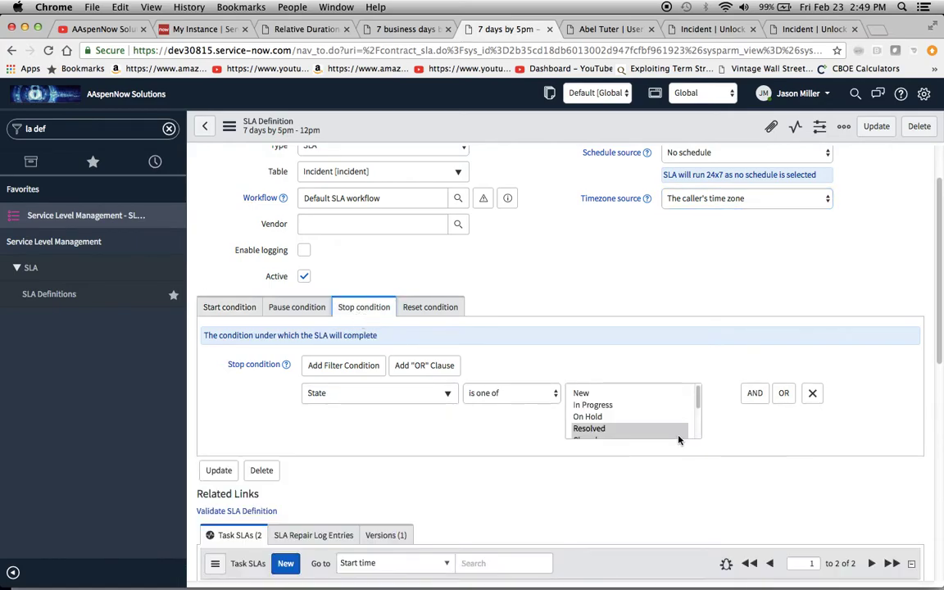
scroll(644, 428, "down", 2)
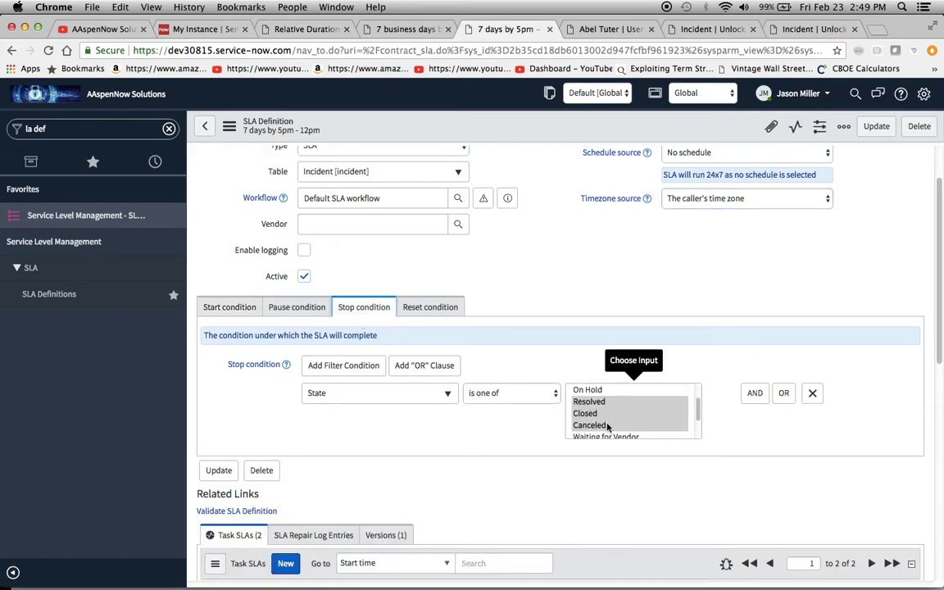
left_click(495, 374)
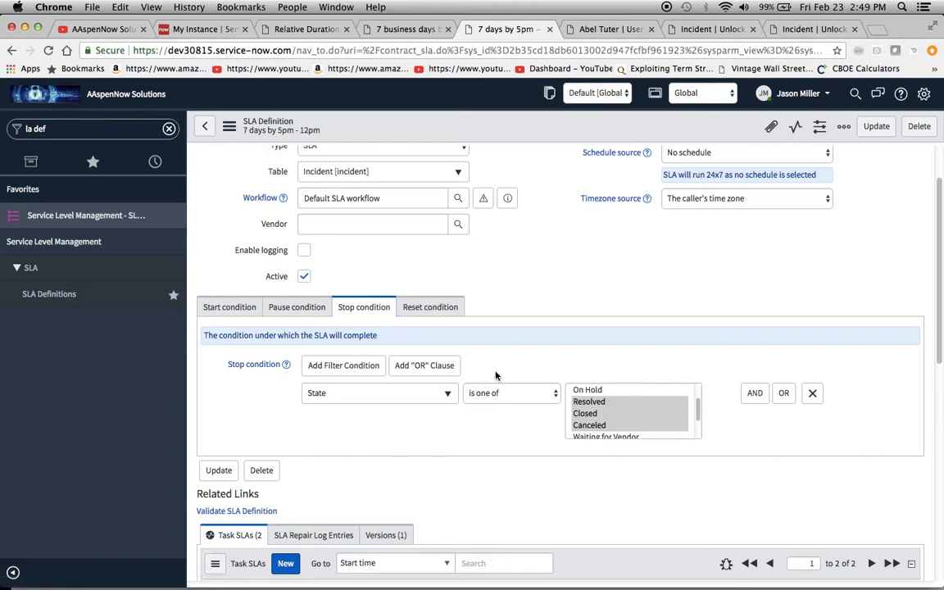
left_click(229, 305)
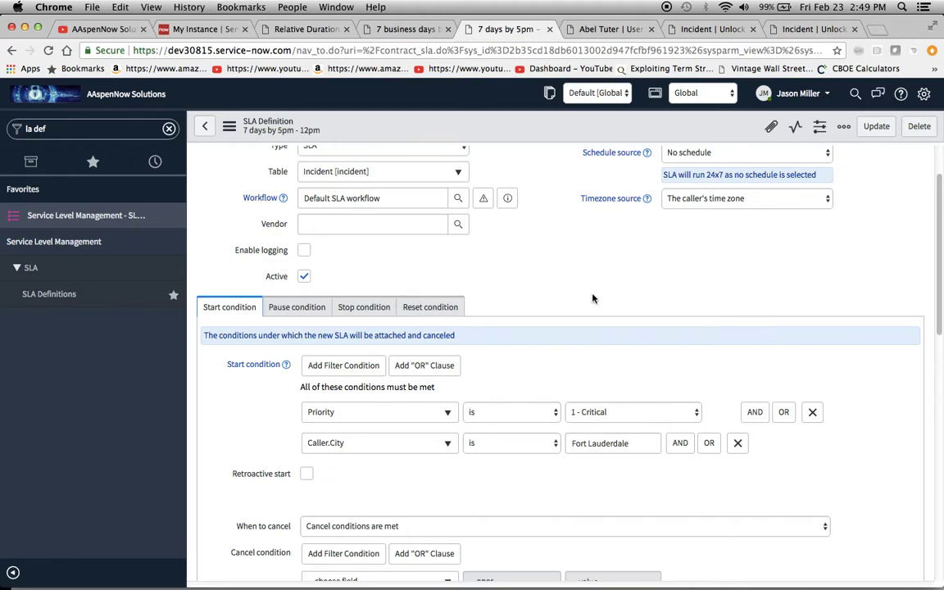
scroll(593, 297, "up", 2)
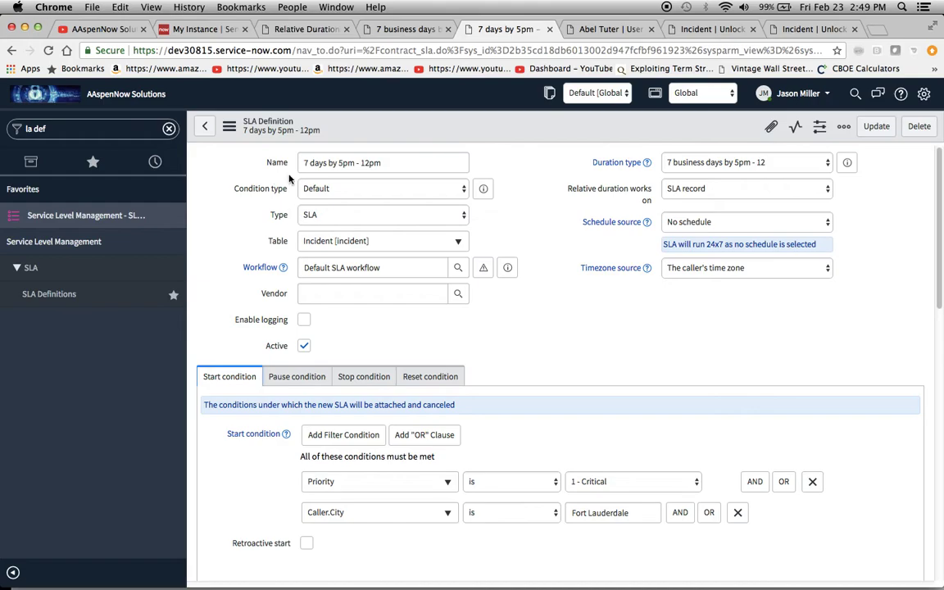
Look over the user record, new incident, SLA definition and relative duration tabs
left_click(601, 26)
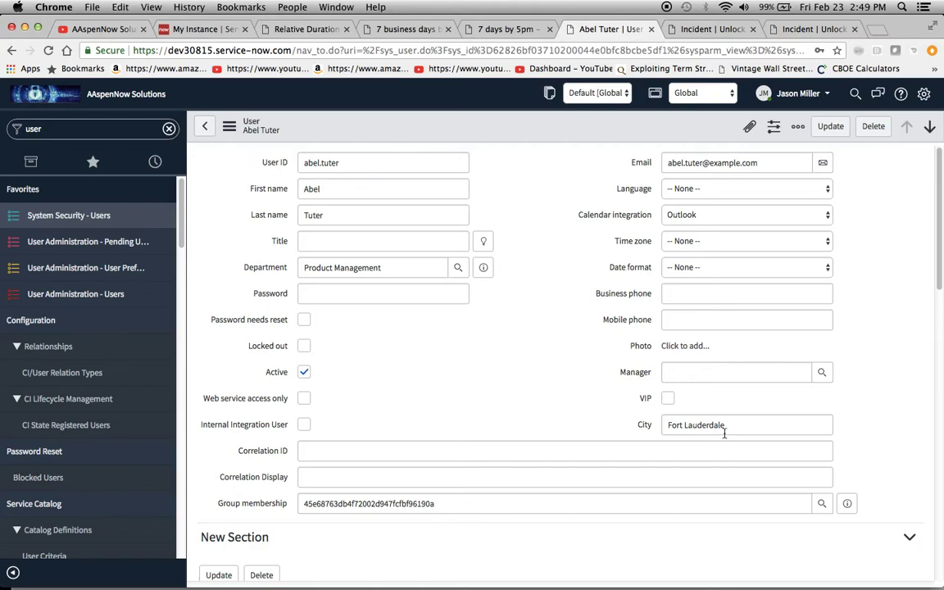
left_click(693, 31)
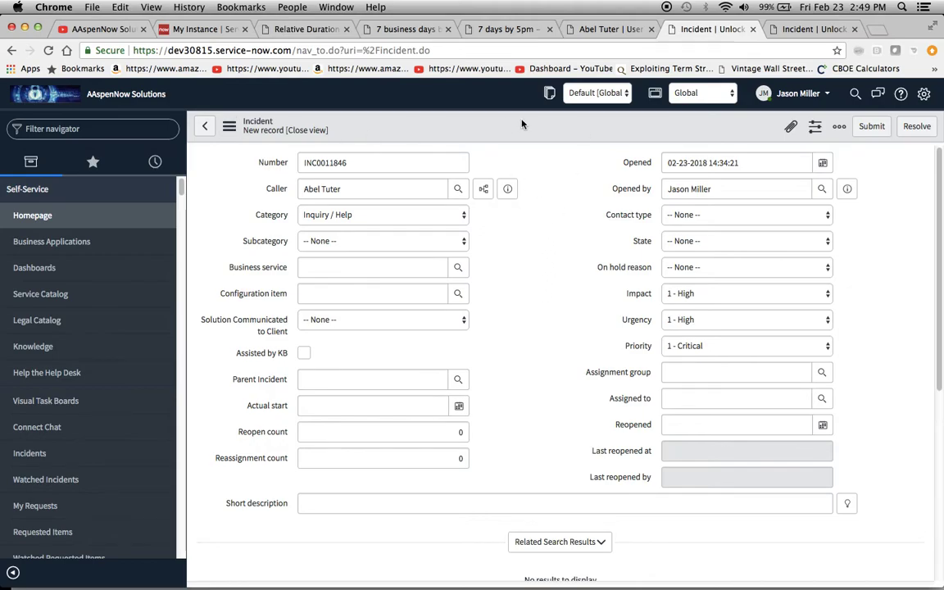
left_click(490, 28)
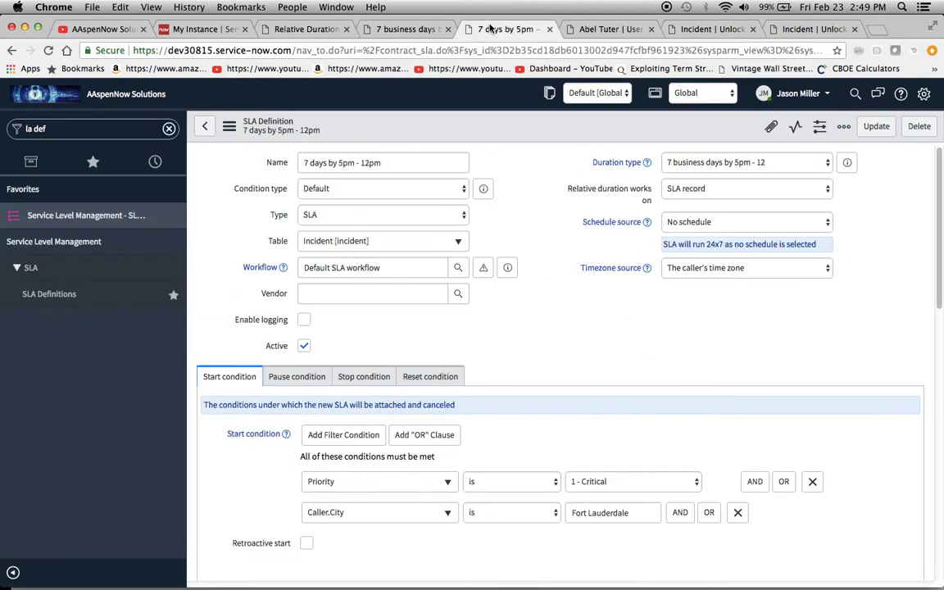
left_click(401, 29)
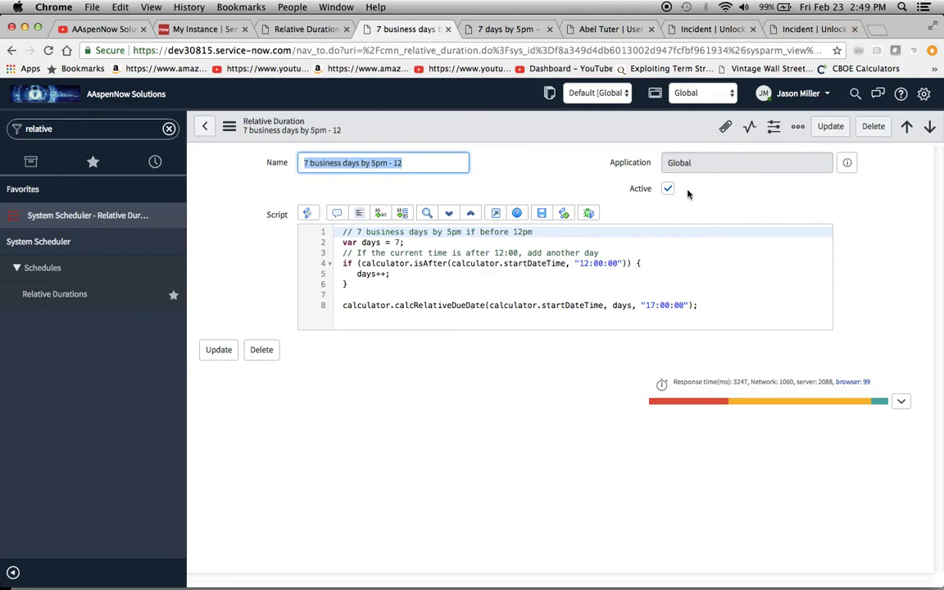
On the new Priority 1 incident, check the system's Date & Time against the noon cutoff
left_click(694, 31)
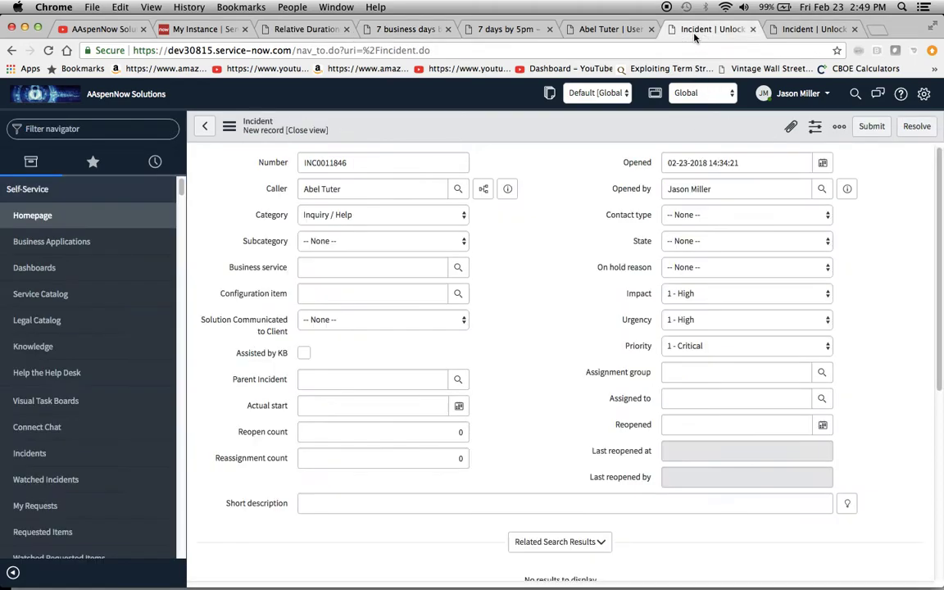
left_click(843, 7)
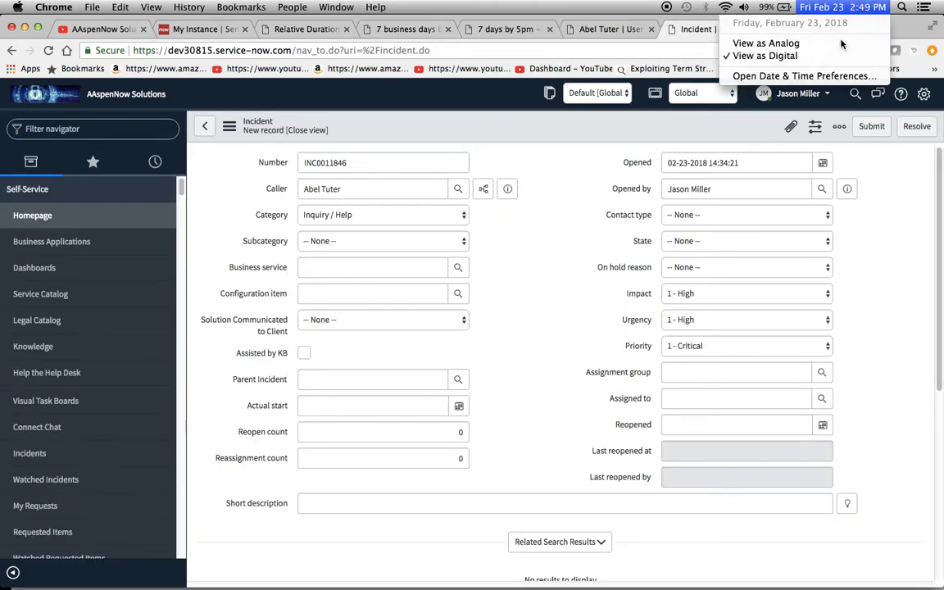
left_click(809, 76)
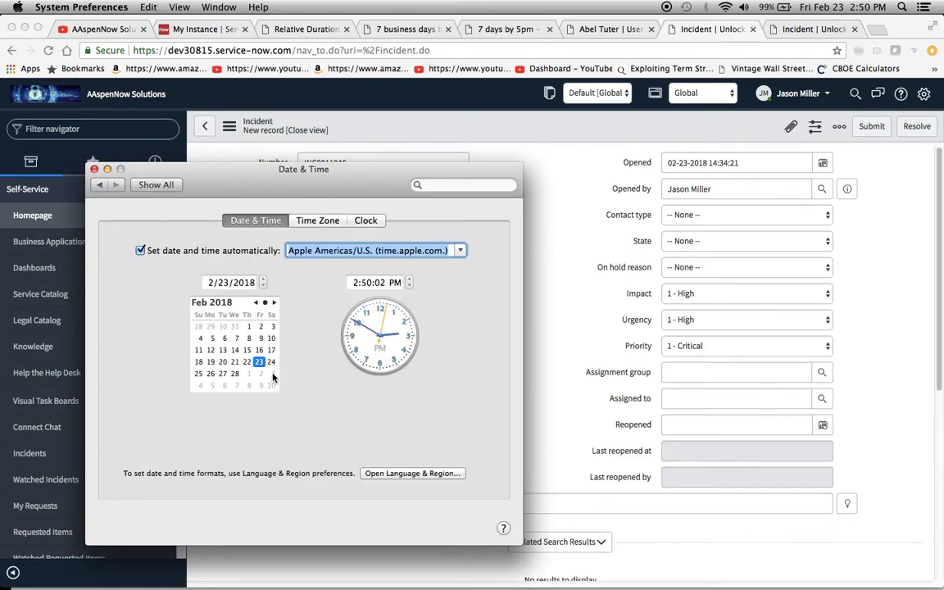
left_click(491, 158)
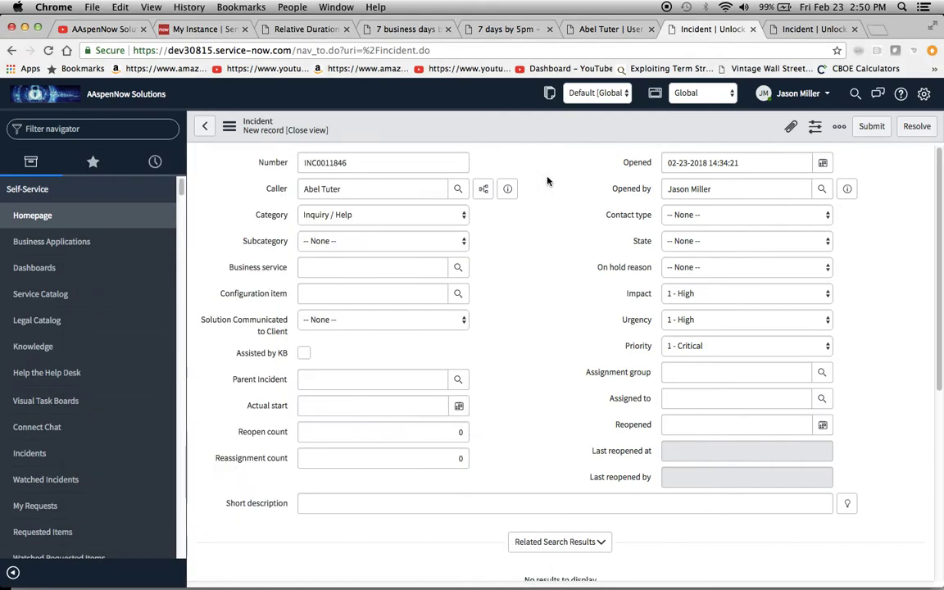
scroll(553, 213, "down", 3)
scroll(508, 221, "up", 3)
Save the new incident and confirm its '7 days by 5pm - 12pm' Task SLA is In progress
left_click(228, 124)
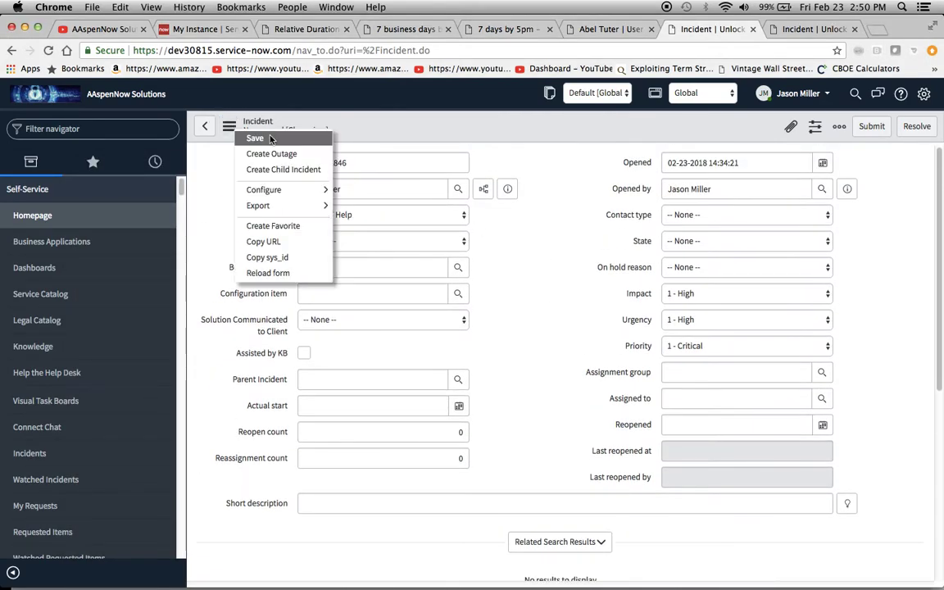
left_click(250, 134)
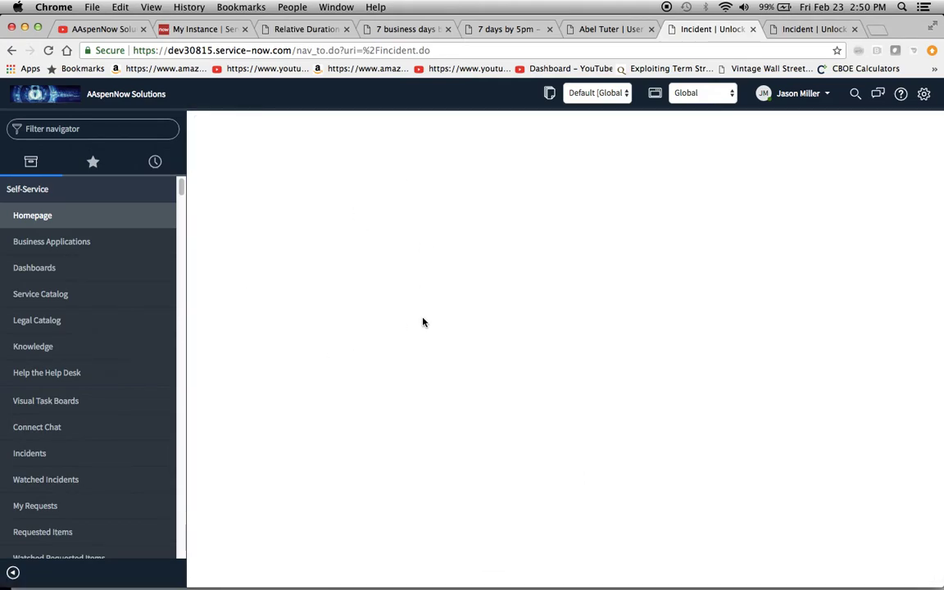
scroll(516, 322, "down", 3)
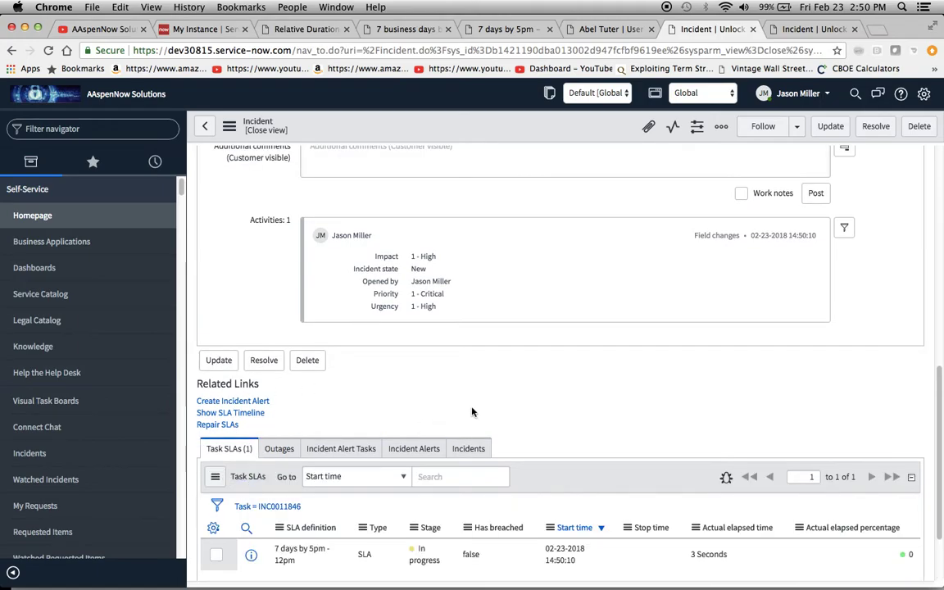
scroll(461, 412, "down", 2)
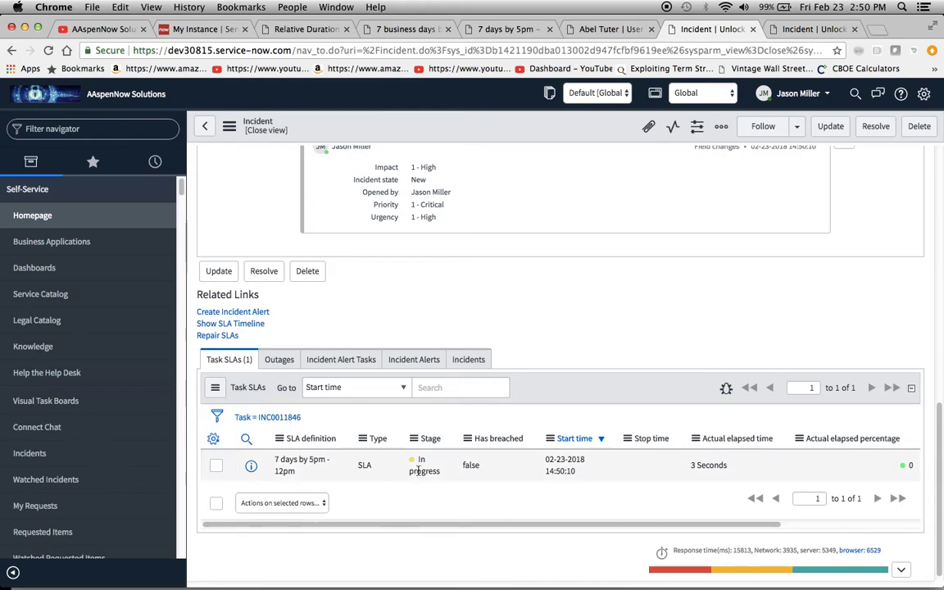
scroll(421, 472, "right", 3)
scroll(418, 473, "right", 2)
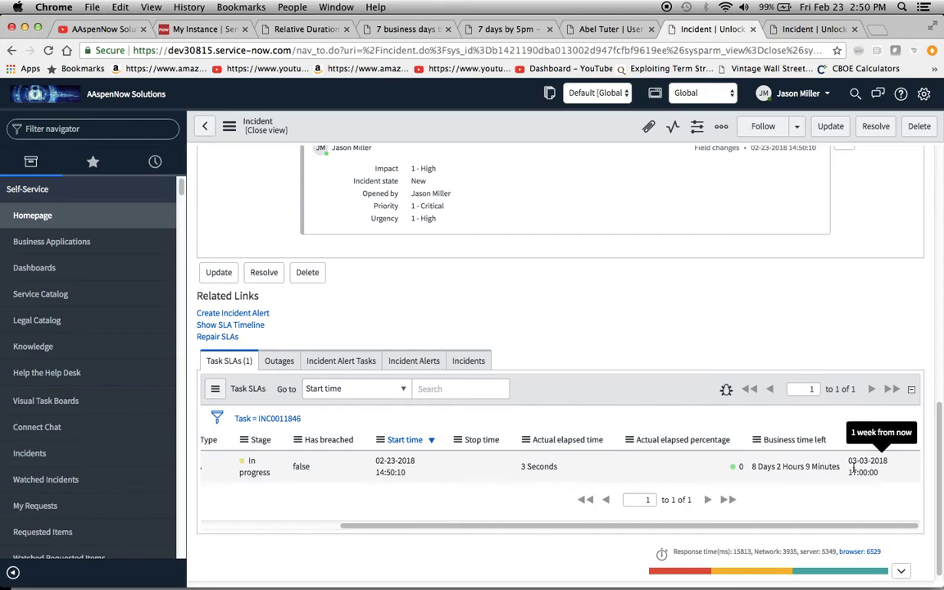
scroll(882, 485, "up", 2)
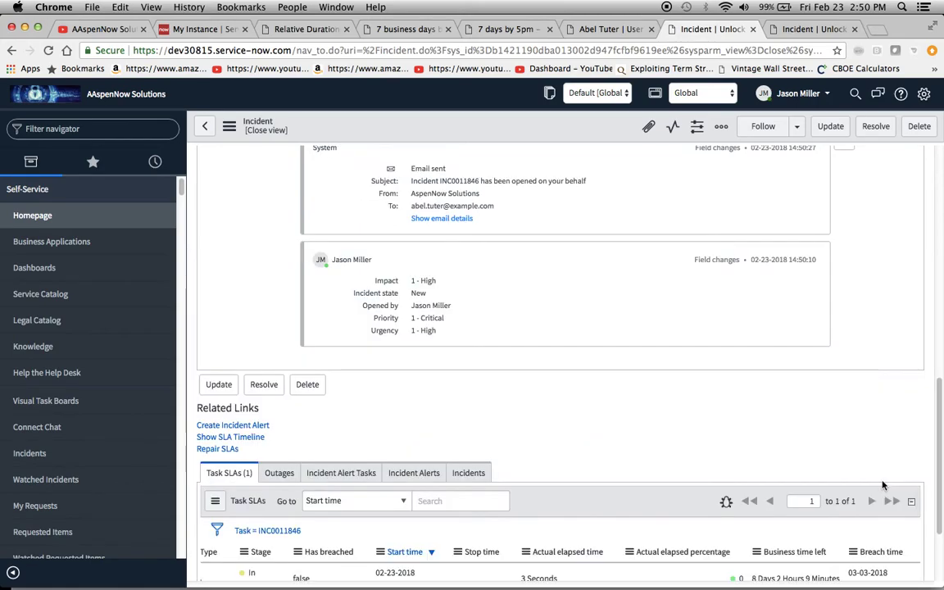
scroll(861, 525, "down", 2)
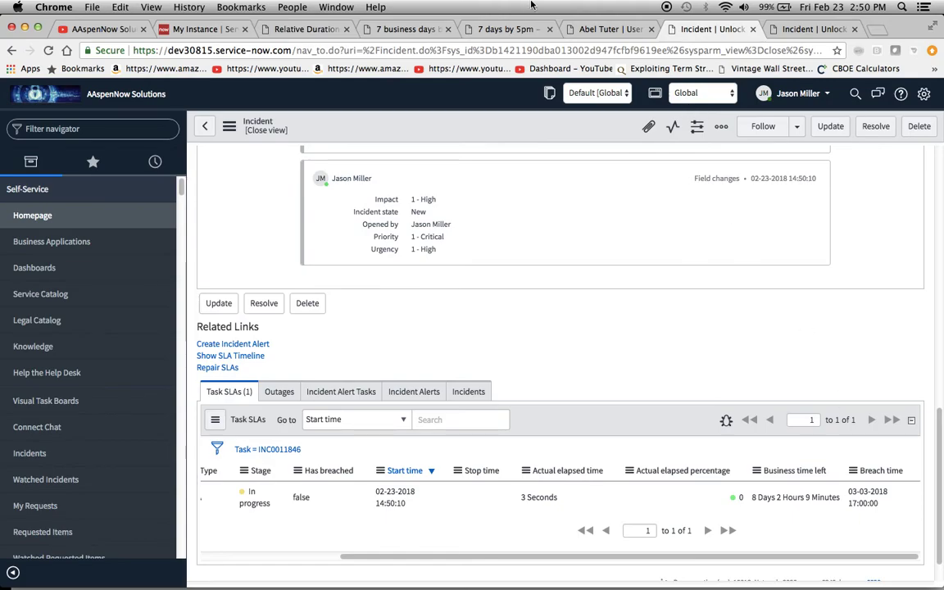
Change the relative duration script's cutoff from 12:00:00 to 16:00:00
left_click(379, 27)
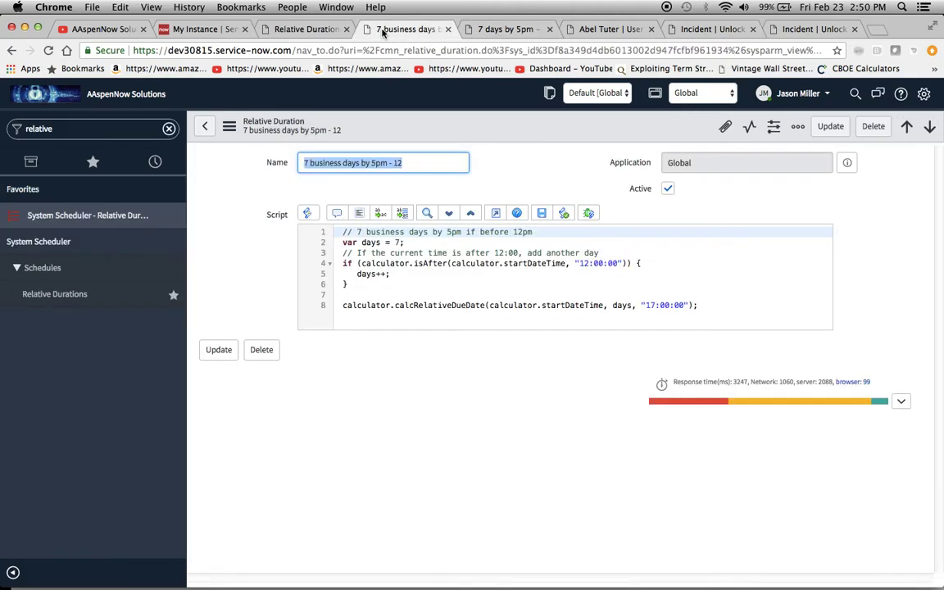
left_click(580, 263)
key("Delete")
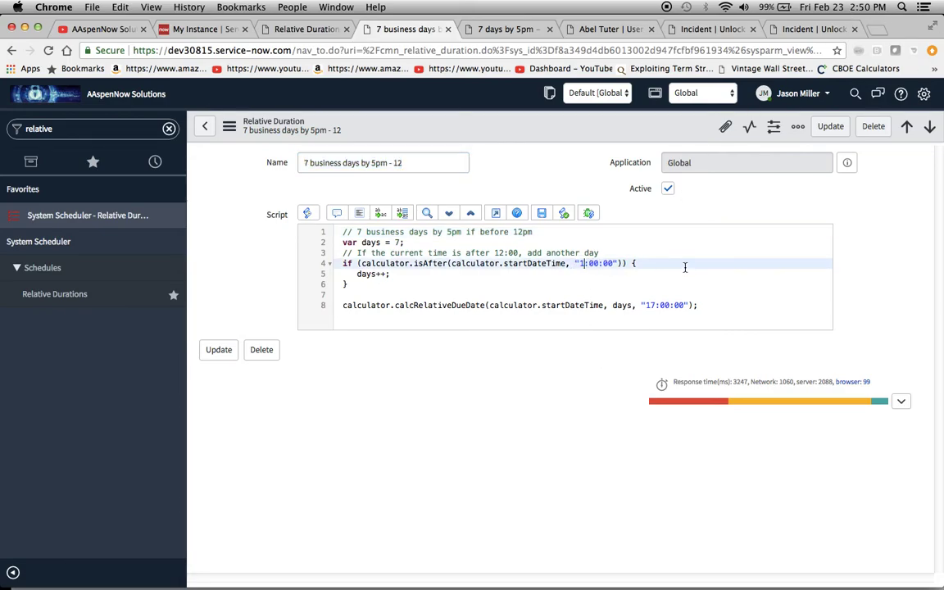
type("6")
Update the script comments to 4pm and 16:00, then save the relative duration
left_click(521, 231)
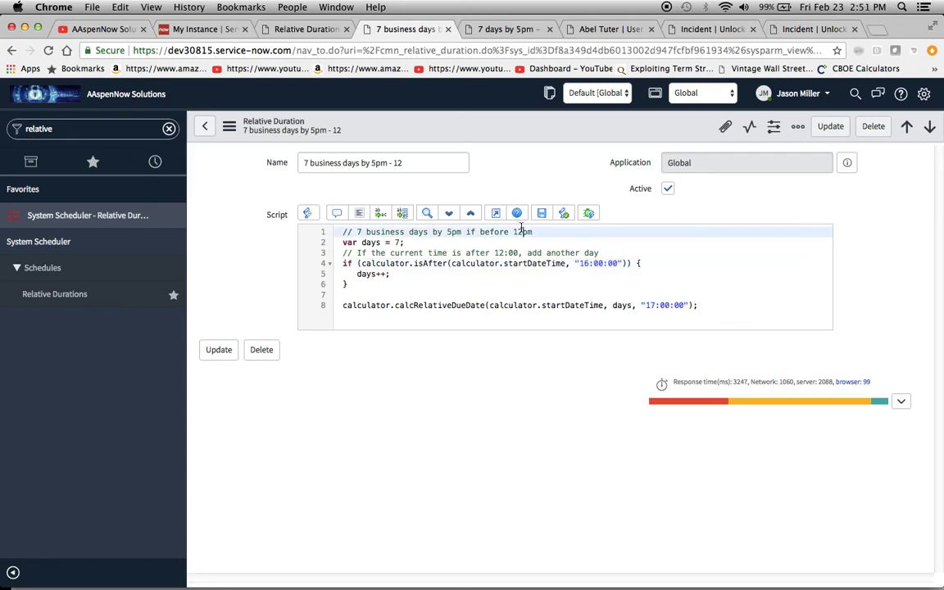
key("BackSpace")
key("BackSpace")
type("4")
left_click(498, 253)
key("BackSpace")
type("6")
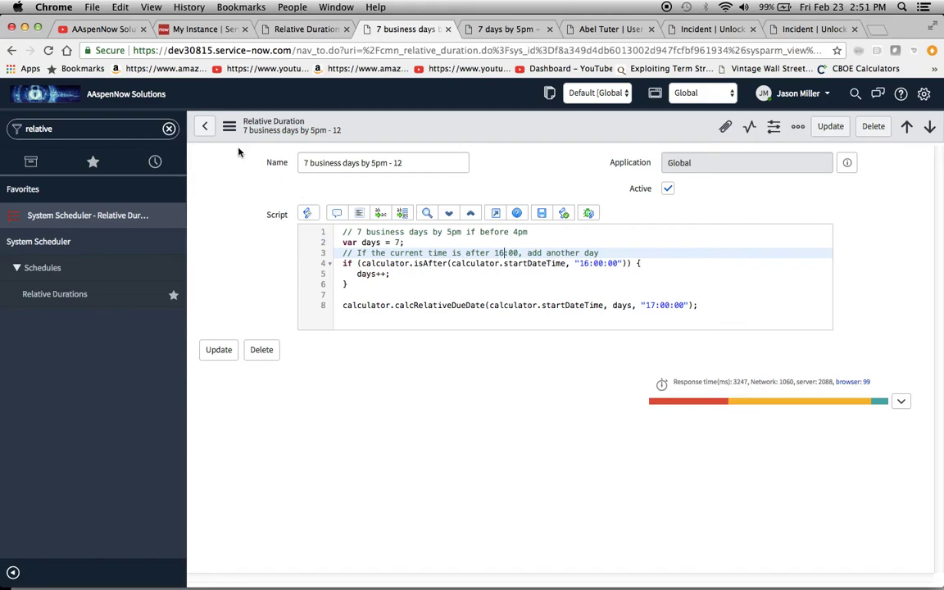
left_click(230, 127)
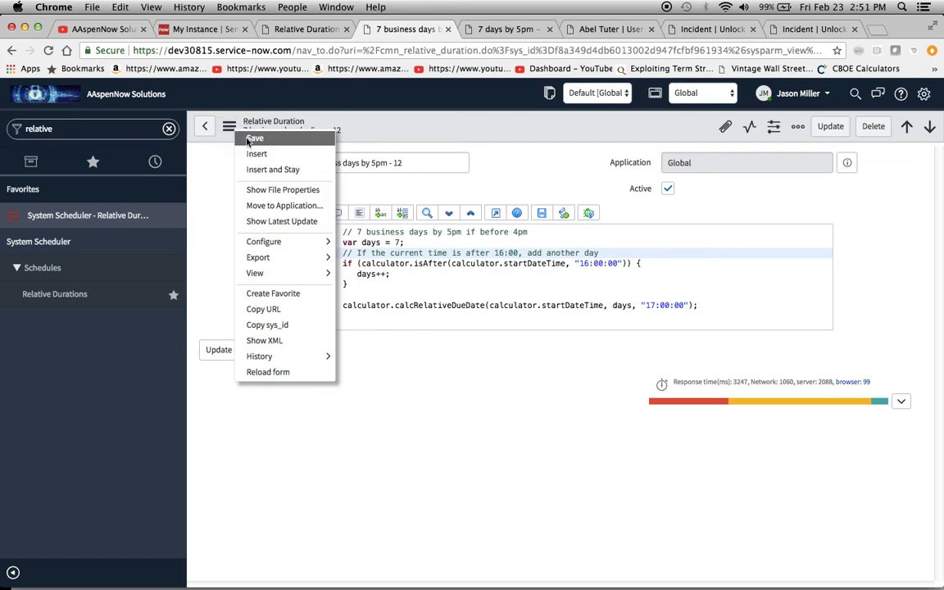
left_click(249, 139)
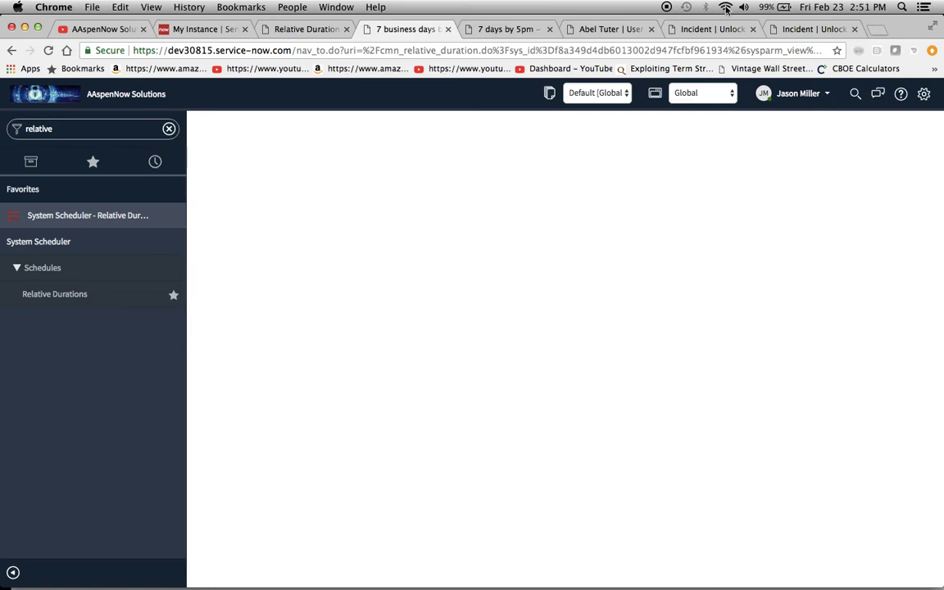
Save the second new Priority 1 incident
left_click(793, 30)
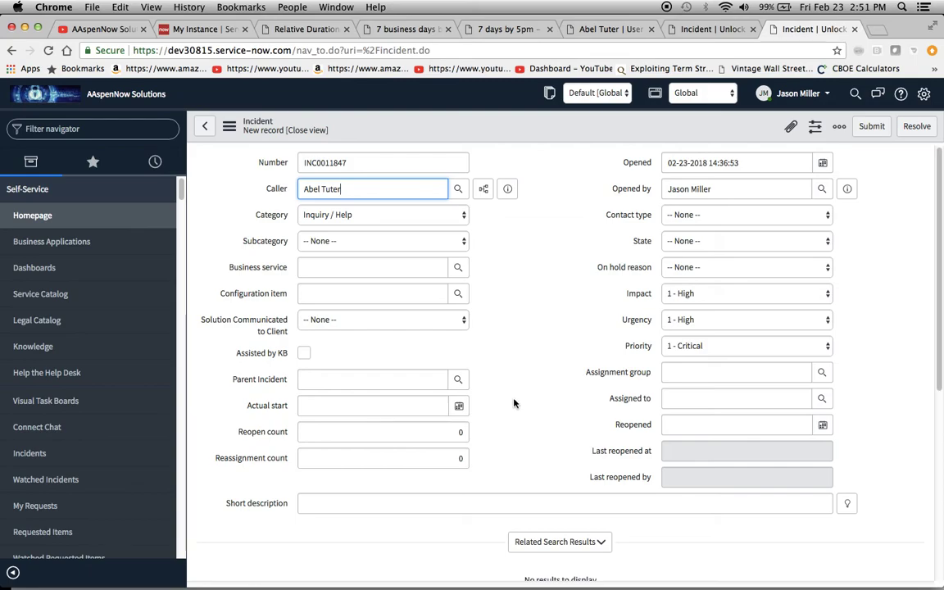
left_click(229, 126)
left_click(254, 135)
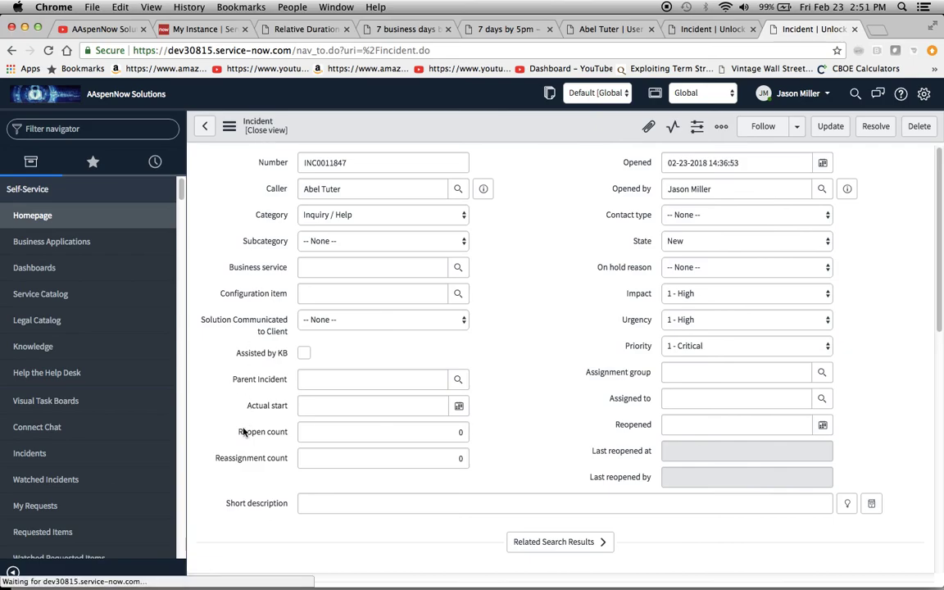
scroll(243, 432, "down", 5)
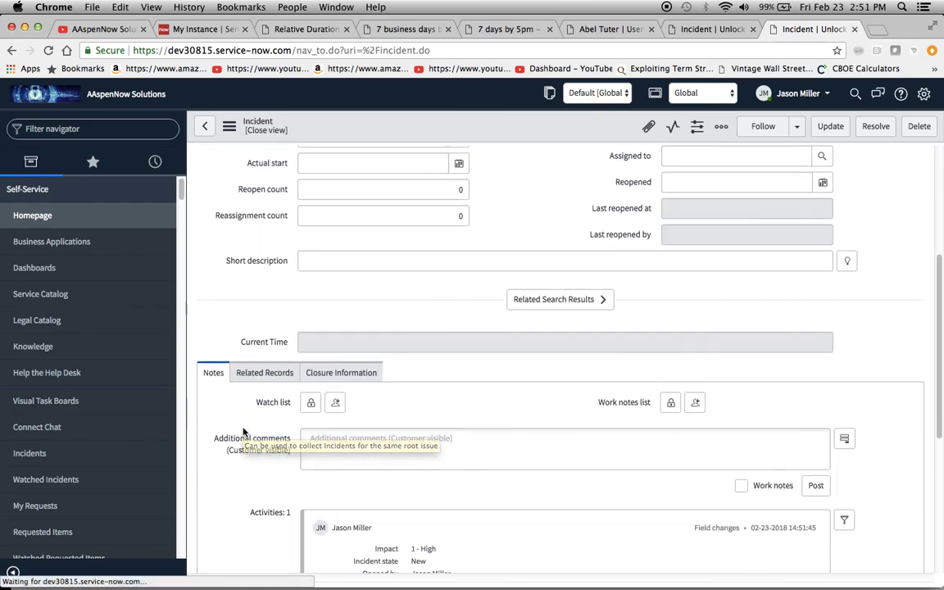
scroll(242, 432, "down", 3)
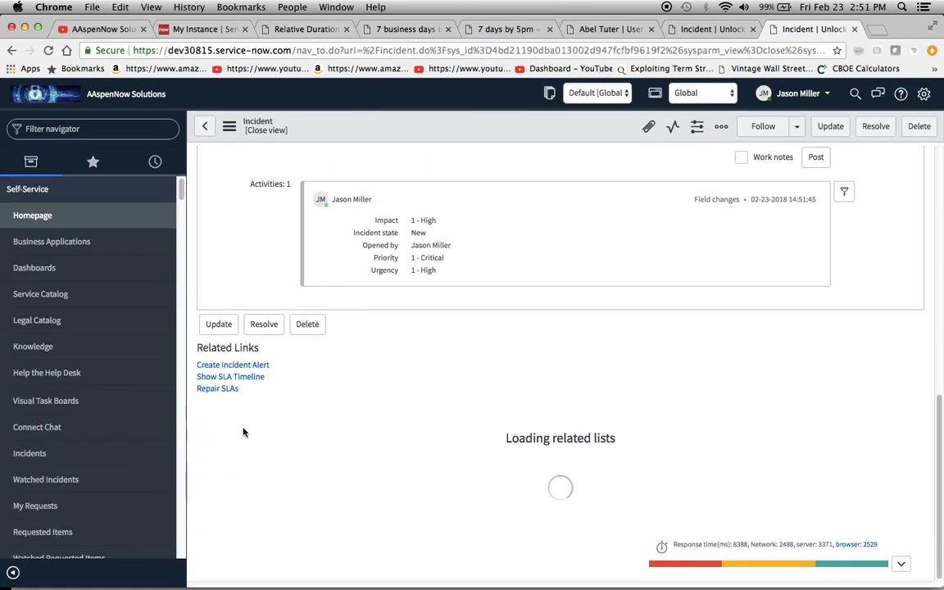
scroll(243, 432, "down", 3)
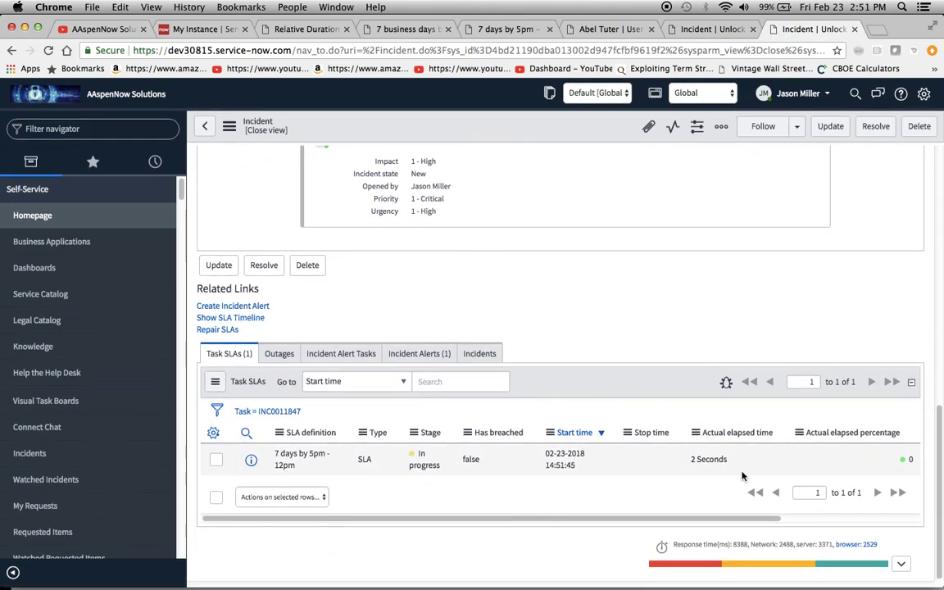
left_click(818, 519)
mouse_move(860, 455)
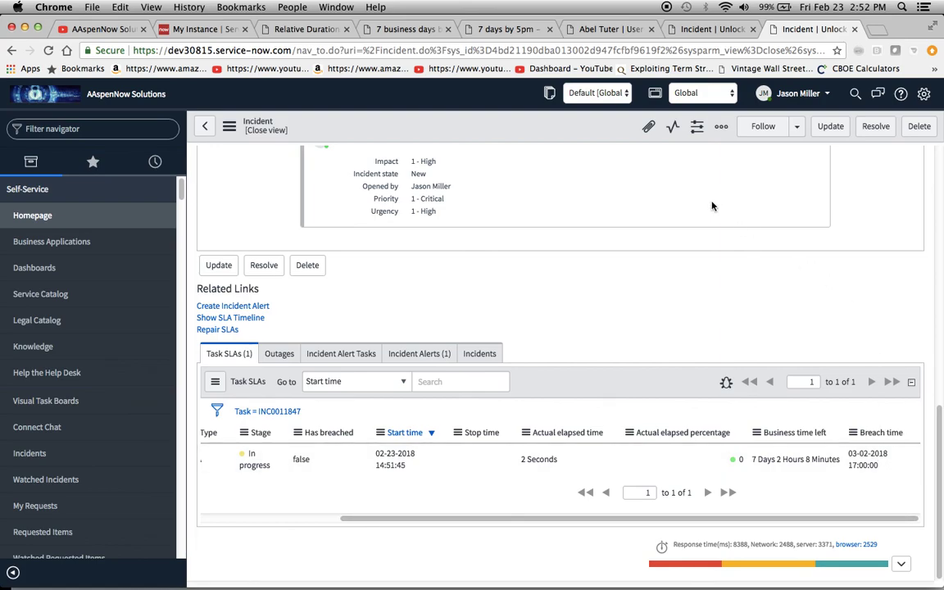